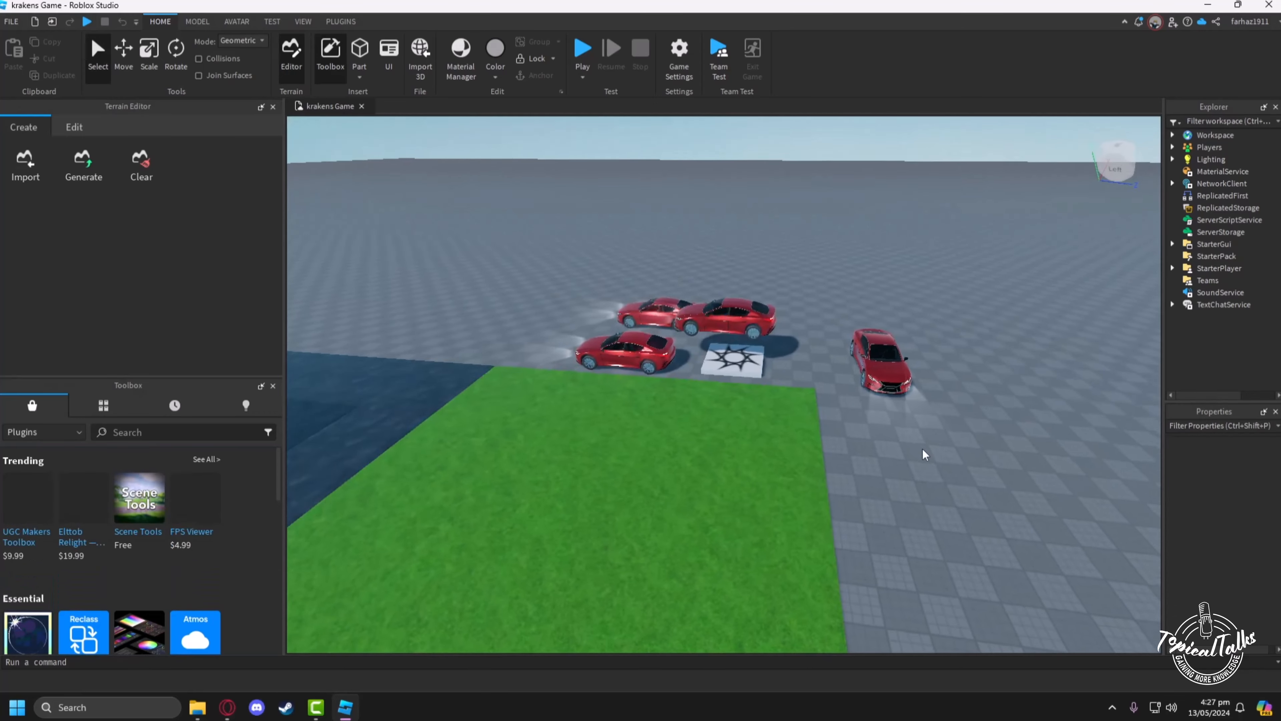
Expand StarterGui and enable the ScreenGui in its properties.
{"action": "right_click_drag", "start_coordinate": [922, 448], "coordinate": [922, 448]}
{"action": "scroll", "coordinate": [922, 448], "scroll_direction": "up", "scroll_amount": 2}
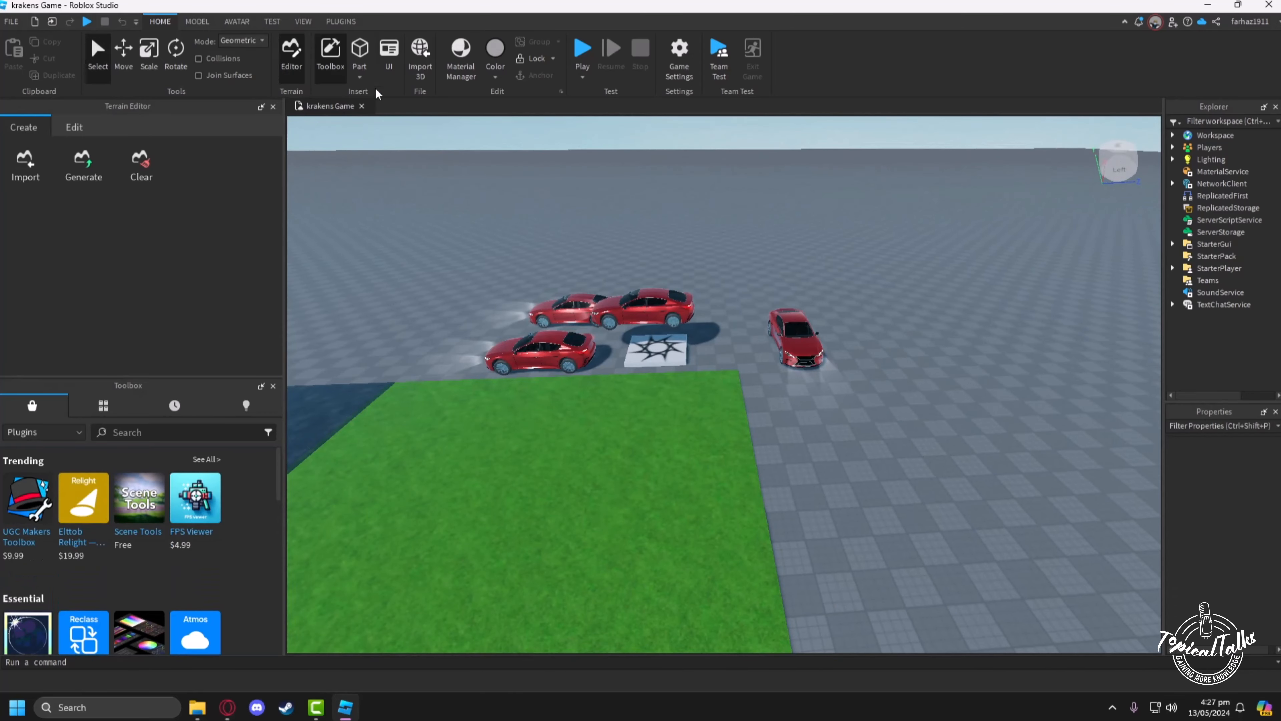
{"action": "left_click", "coordinate": [348, 22]}
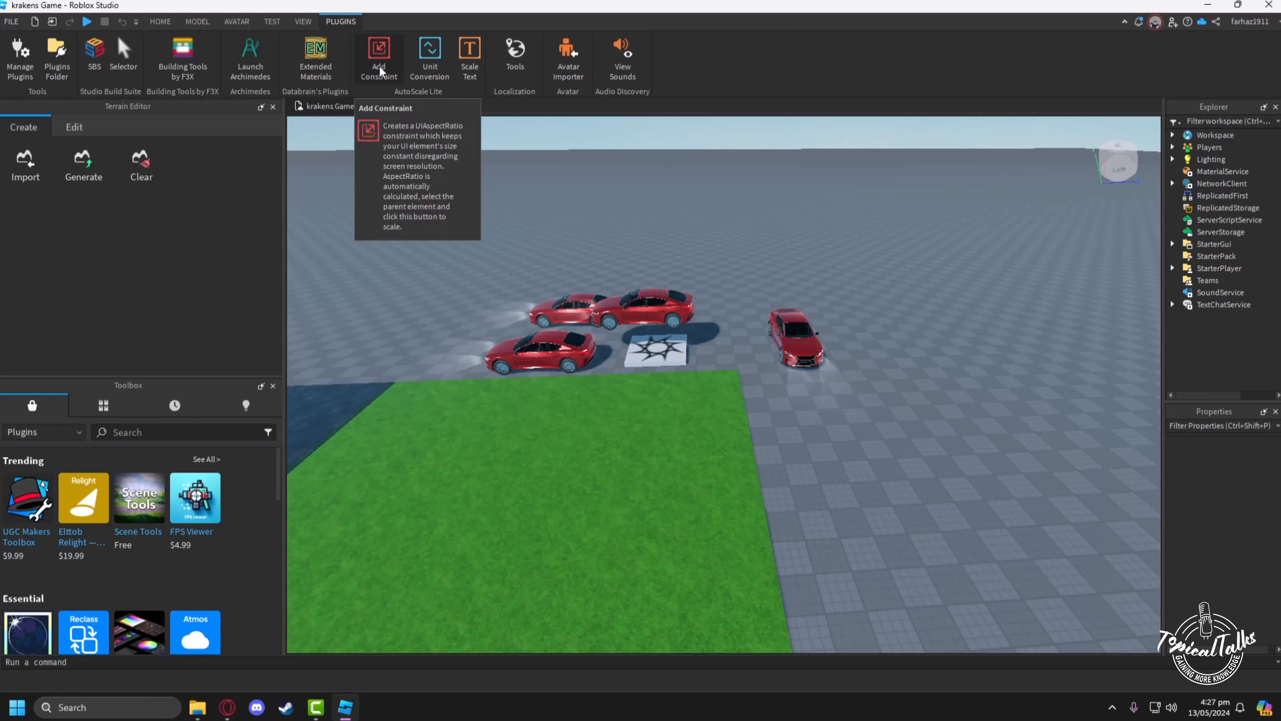
{"action": "left_click", "coordinate": [1173, 245]}
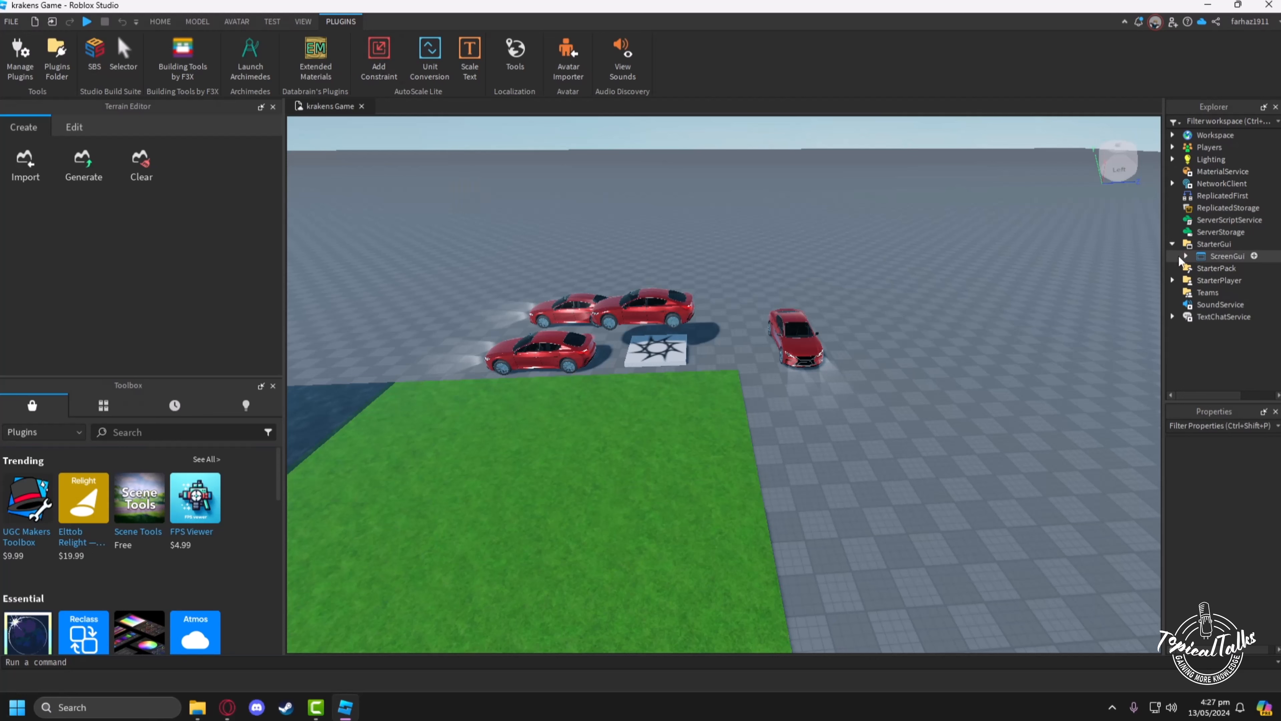
{"action": "left_click", "coordinate": [1216, 258]}
{"action": "scroll", "coordinate": [1226, 580], "scroll_direction": "down", "scroll_amount": 4}
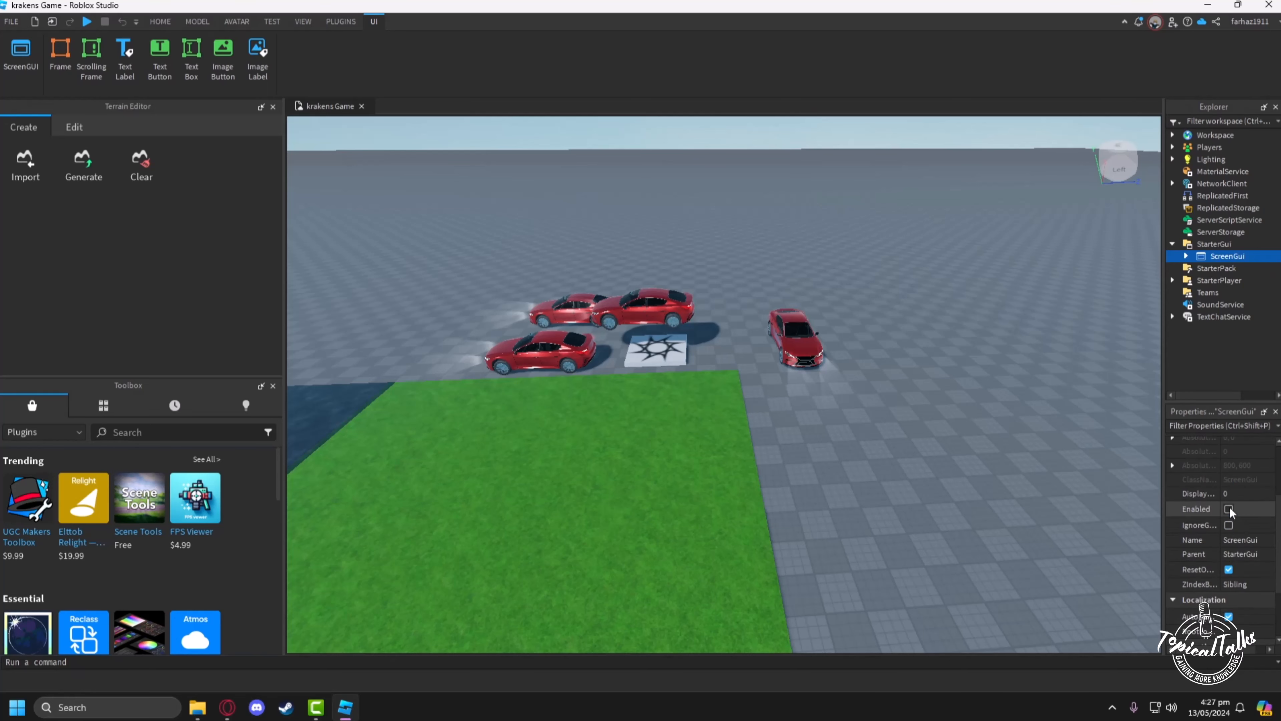
{"action": "left_click", "coordinate": [1229, 509]}
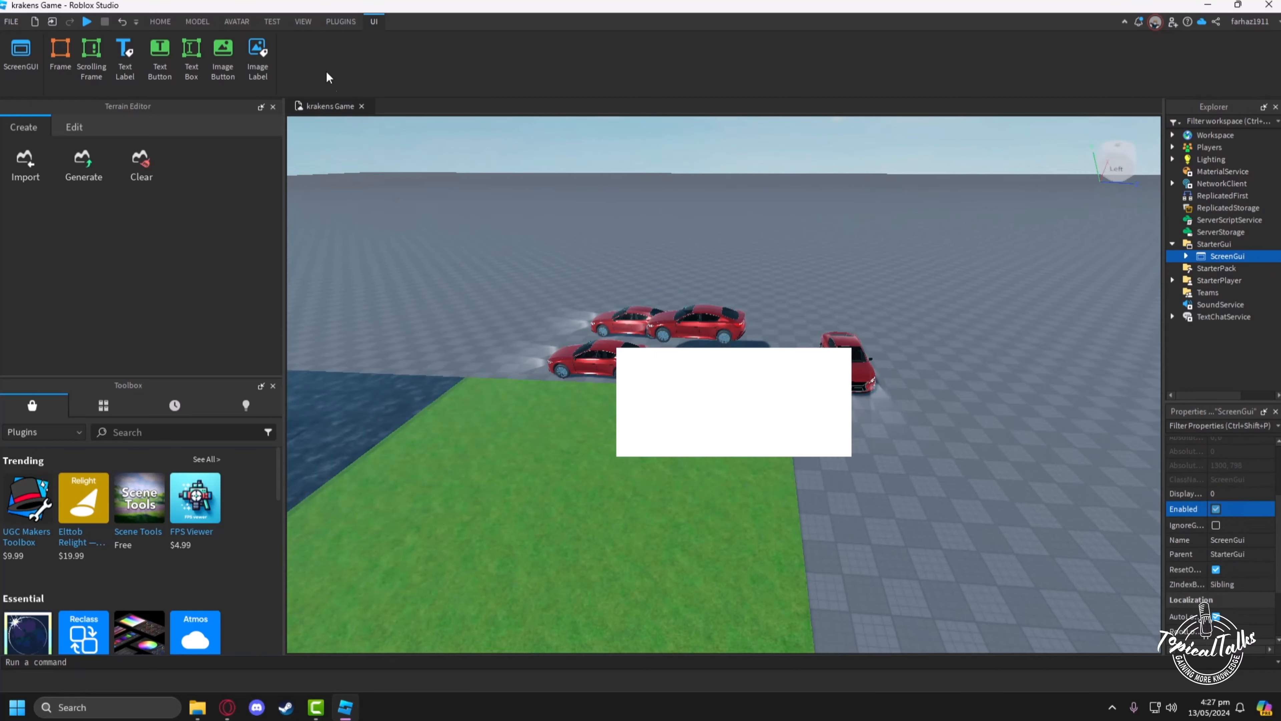
Preview the ScreenGui in the iPhone 7 device emulation and compare it with the normal viewport.
{"action": "right_click_drag", "start_coordinate": [495, 247], "coordinate": [495, 248]}
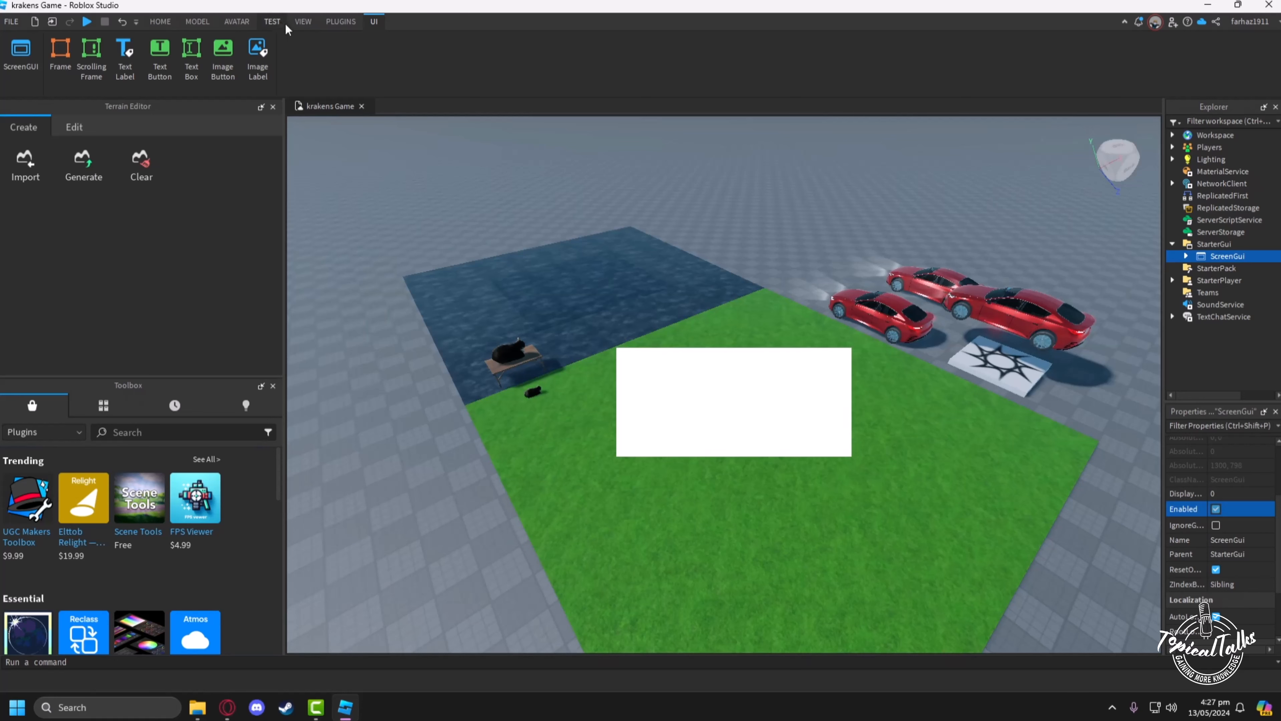
{"action": "left_click", "coordinate": [275, 23]}
{"action": "left_click", "coordinate": [260, 53]}
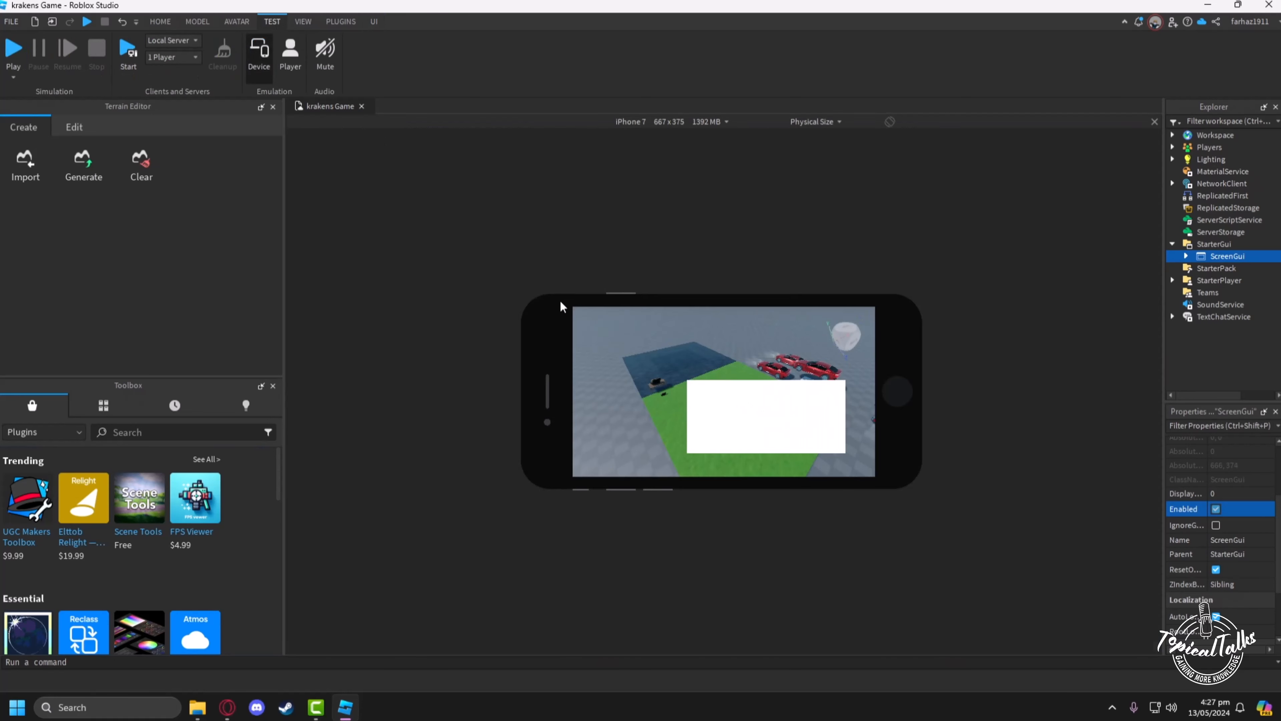
{"action": "left_click", "coordinate": [270, 61]}
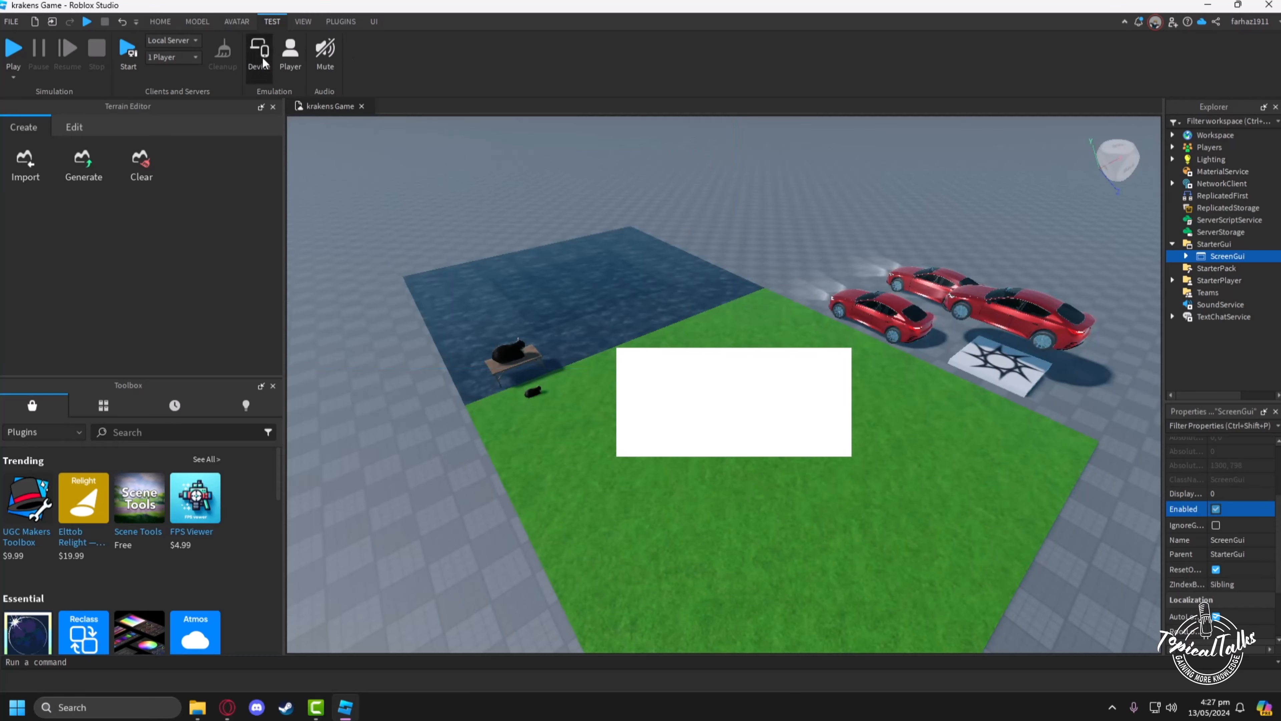
{"action": "left_click", "coordinate": [258, 56]}
{"action": "right_click_drag", "start_coordinate": [706, 382], "coordinate": [705, 382]}
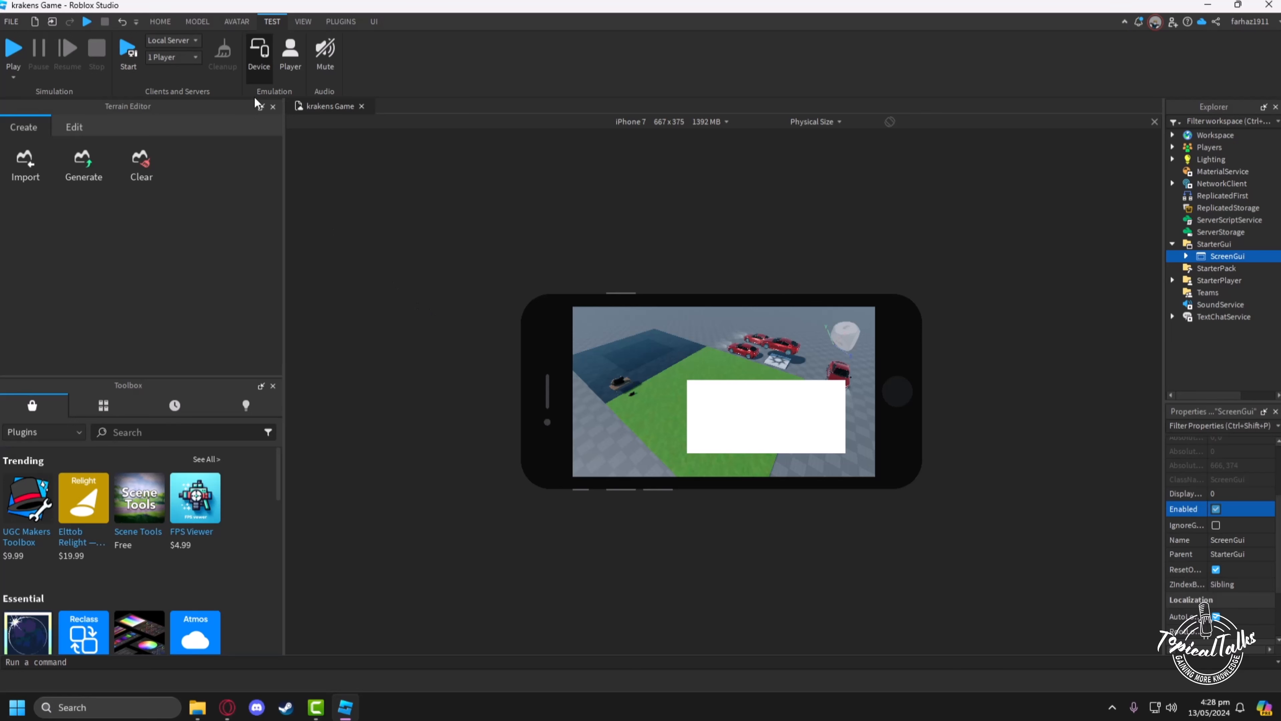
{"action": "left_click", "coordinate": [248, 76]}
{"action": "scroll", "coordinate": [701, 288], "scroll_direction": "up", "scroll_amount": 5}
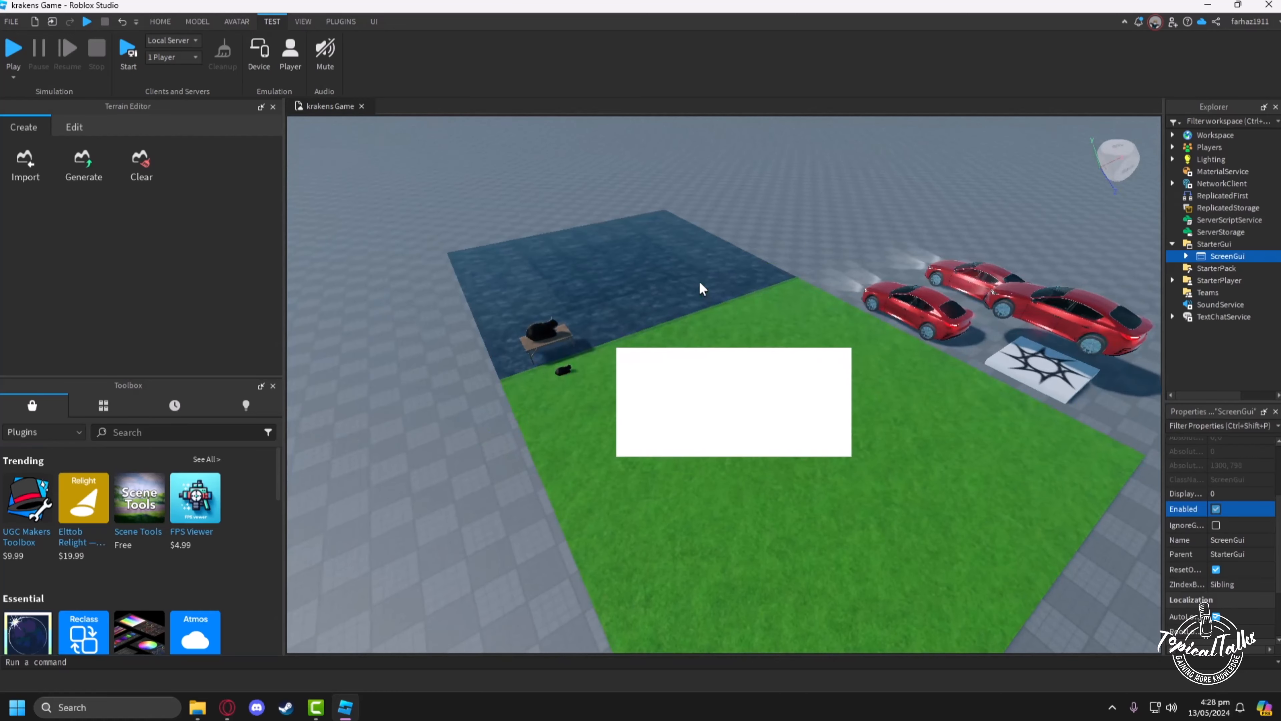
Disable the ScreenGui and open the Extended Materials plugin.
{"action": "left_click", "coordinate": [337, 23]}
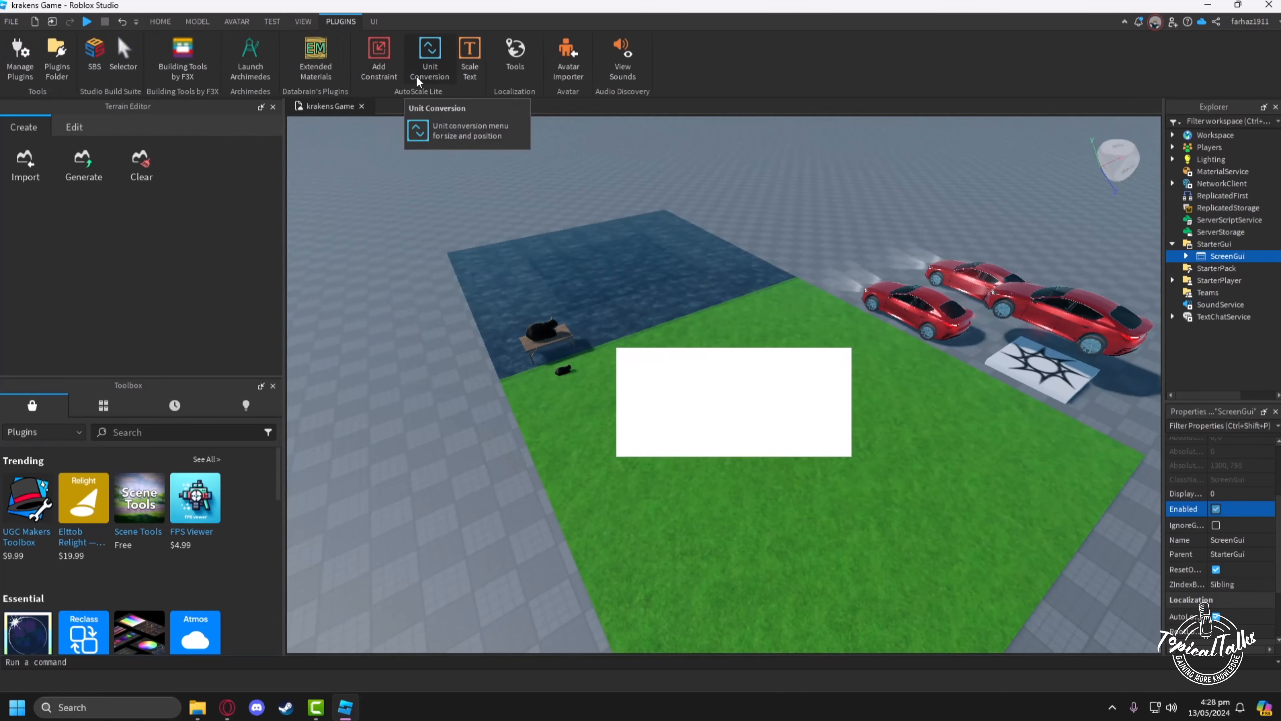
{"action": "left_click", "coordinate": [1216, 509]}
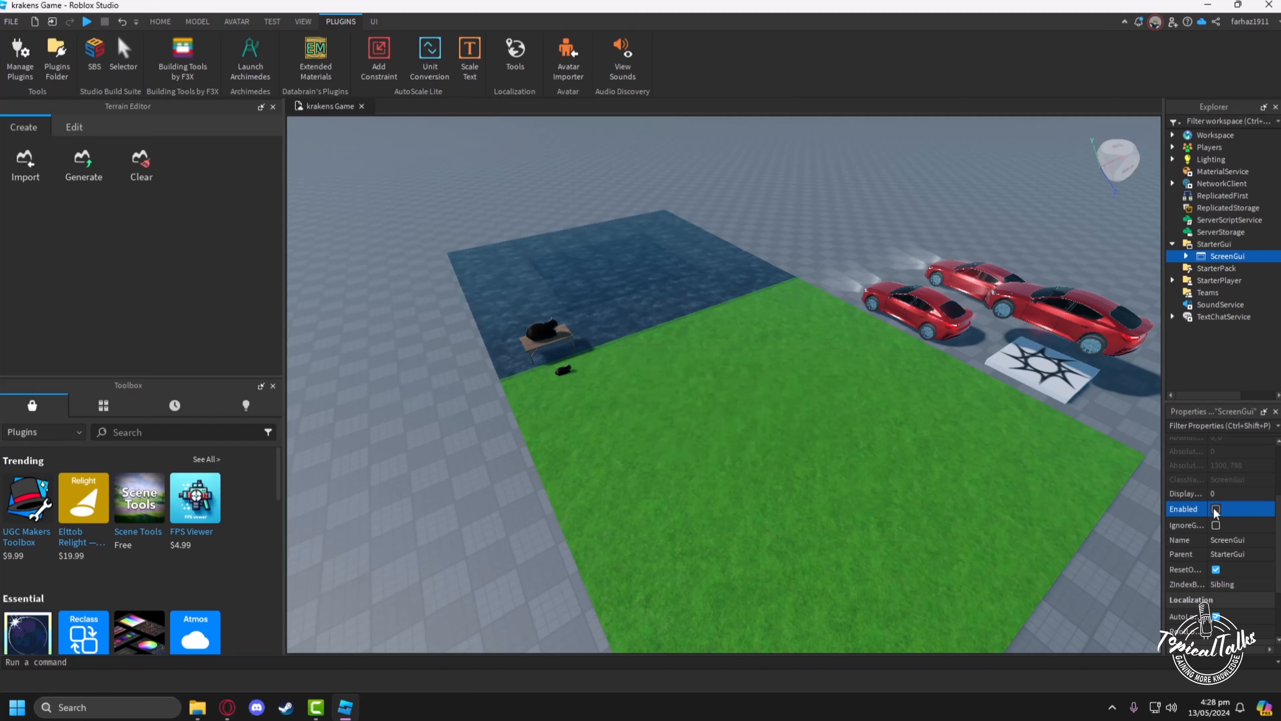
{"action": "left_click", "coordinate": [318, 71]}
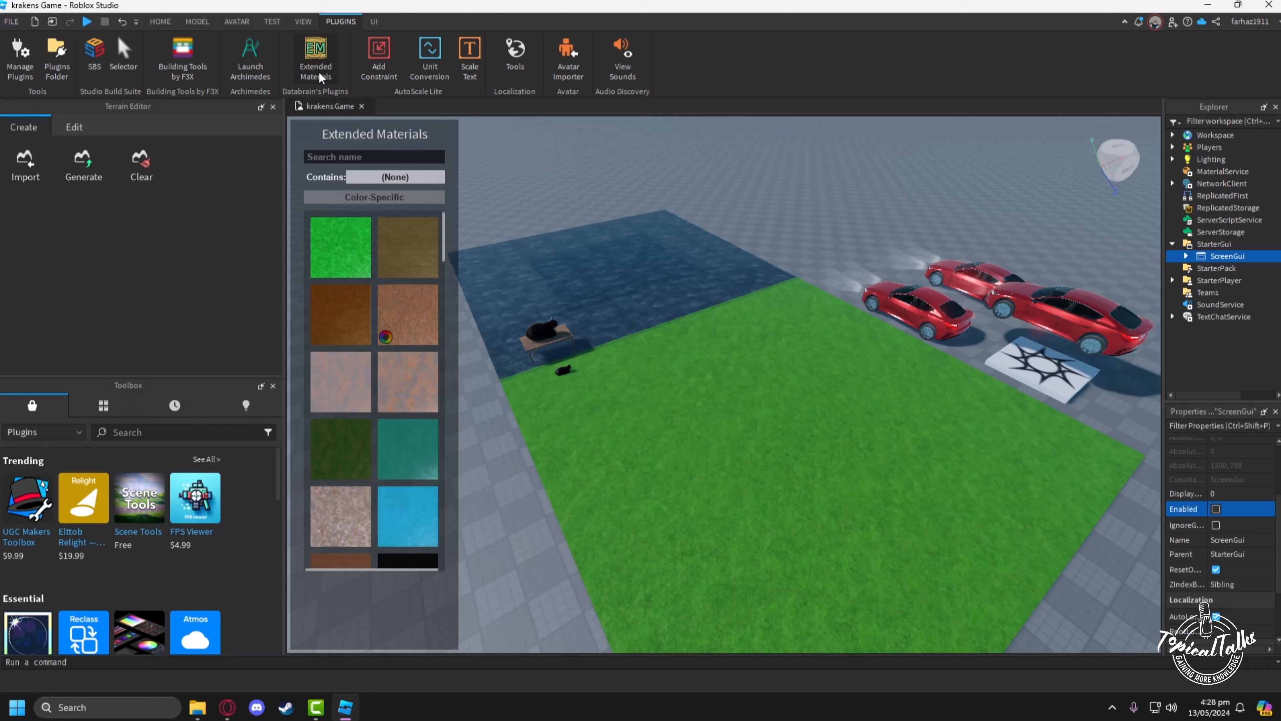
{"action": "left_click", "coordinate": [318, 71]}
{"action": "left_click", "coordinate": [318, 71]}
Select the large green ground part and apply the black Extended Materials preset to it.
{"action": "right_click_drag", "start_coordinate": [750, 417], "coordinate": [857, 479]}
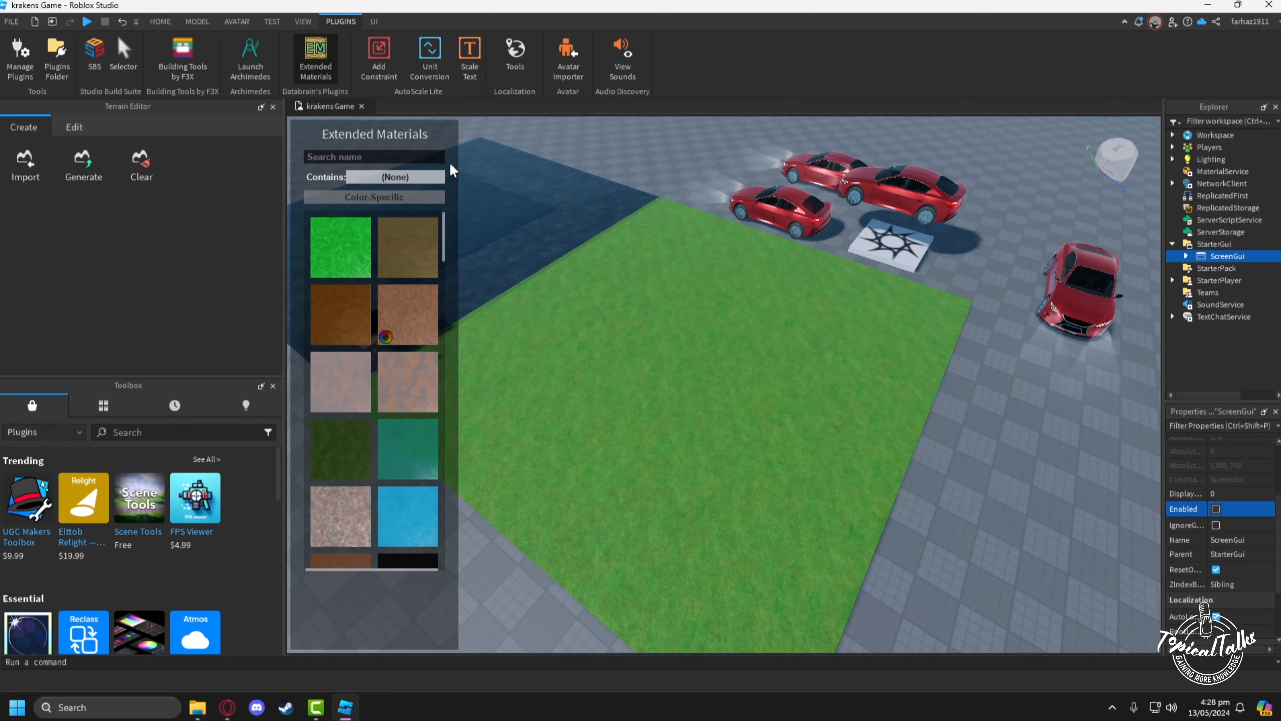
{"action": "scroll", "coordinate": [418, 188], "scroll_direction": "down", "scroll_amount": 3}
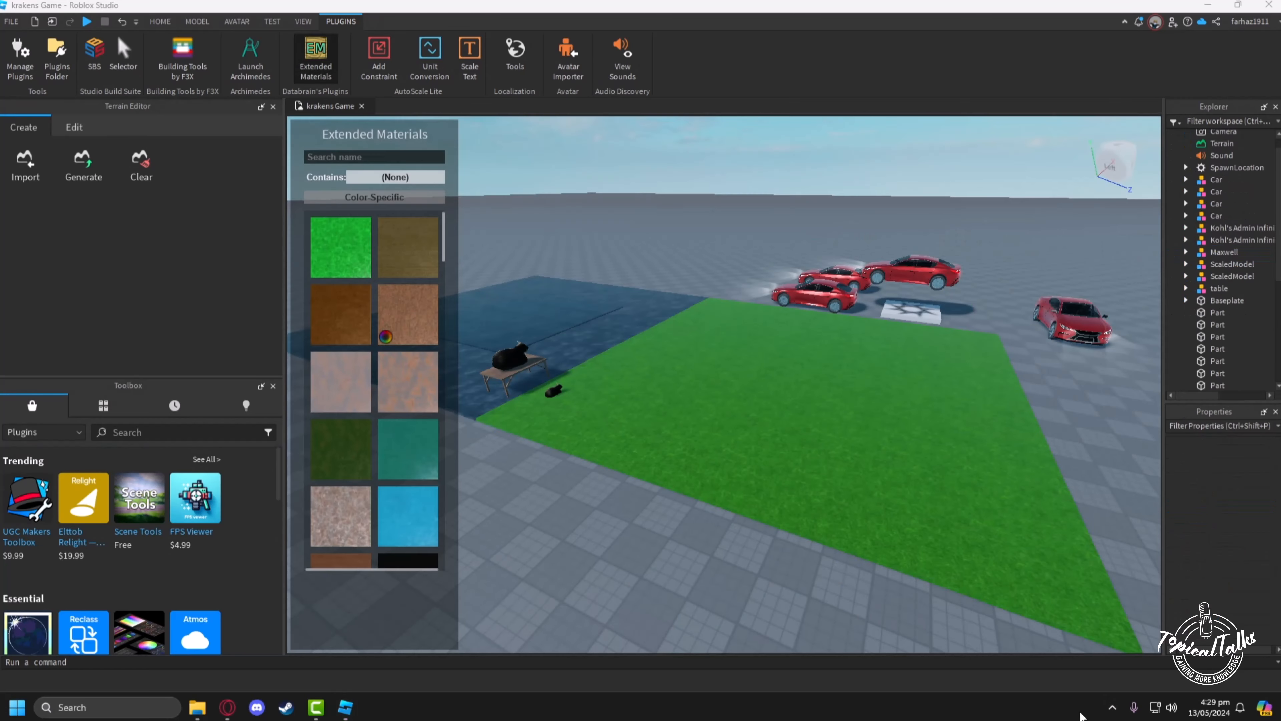
{"action": "left_click", "coordinate": [634, 327]}
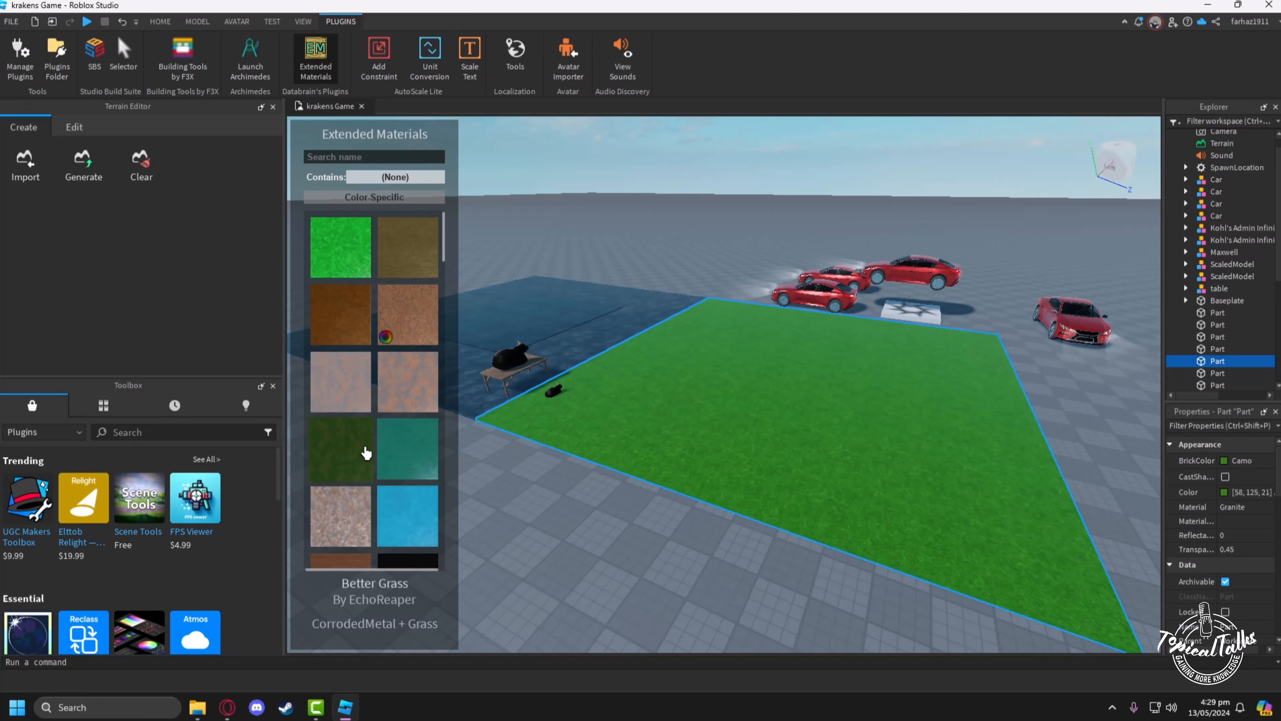
{"action": "scroll", "coordinate": [366, 453], "scroll_direction": "down", "scroll_amount": 2}
{"action": "left_click", "coordinate": [360, 431]}
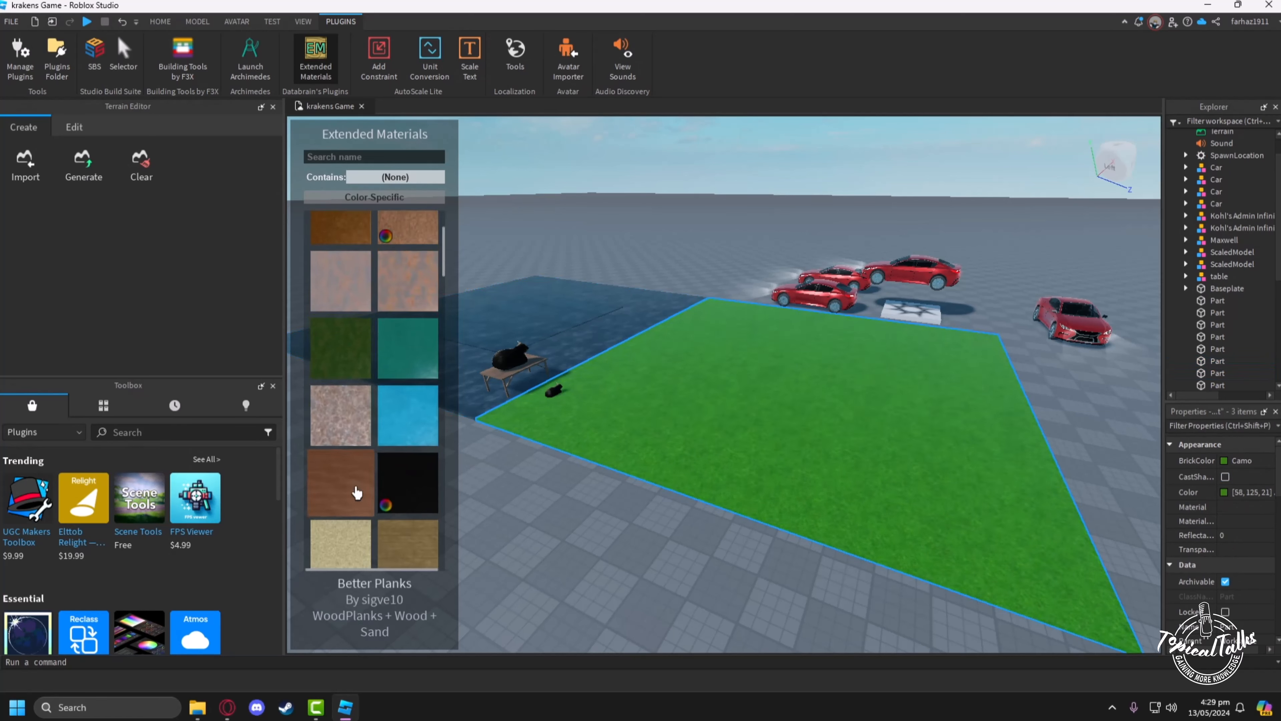
{"action": "left_click", "coordinate": [414, 492]}
{"action": "scroll", "coordinate": [361, 561], "scroll_direction": "down", "scroll_amount": 4}
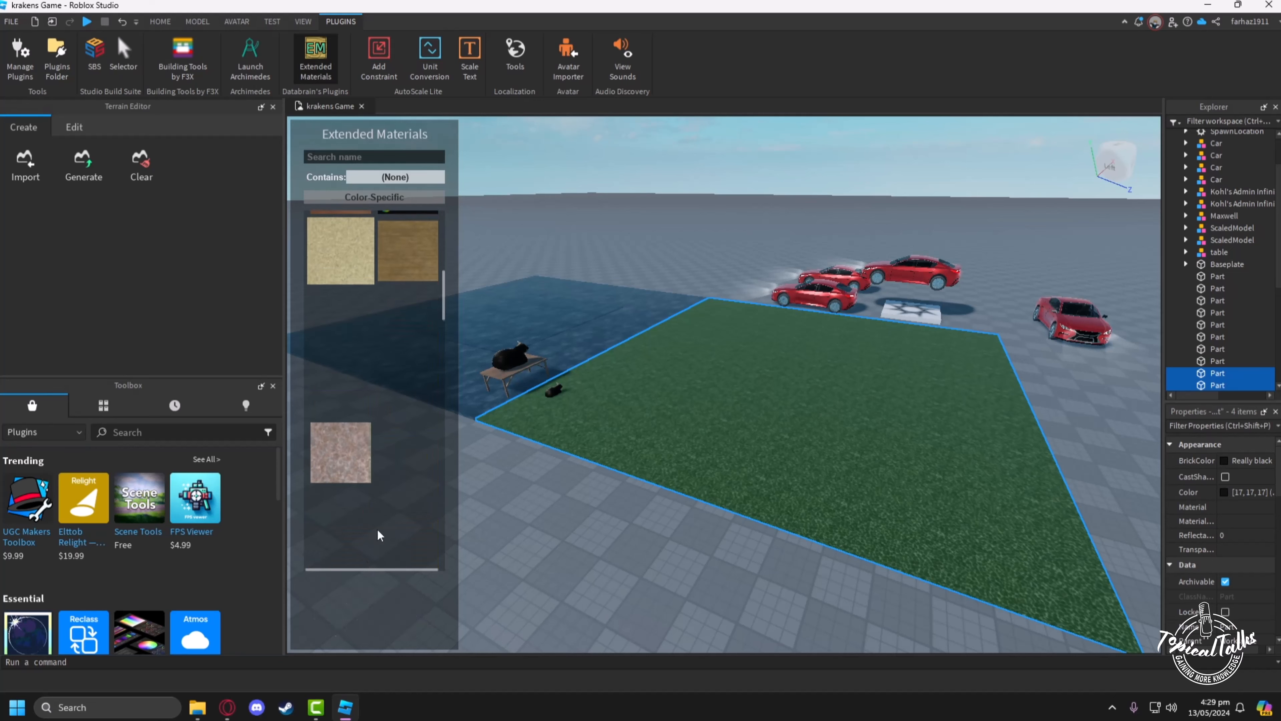
Try further presets on the ground part, including Carpet and Better Planks, and finish with the light blue one.
{"action": "left_click", "coordinate": [371, 460]}
{"action": "scroll", "coordinate": [393, 374], "scroll_direction": "up", "scroll_amount": 2}
{"action": "left_click", "coordinate": [393, 374]}
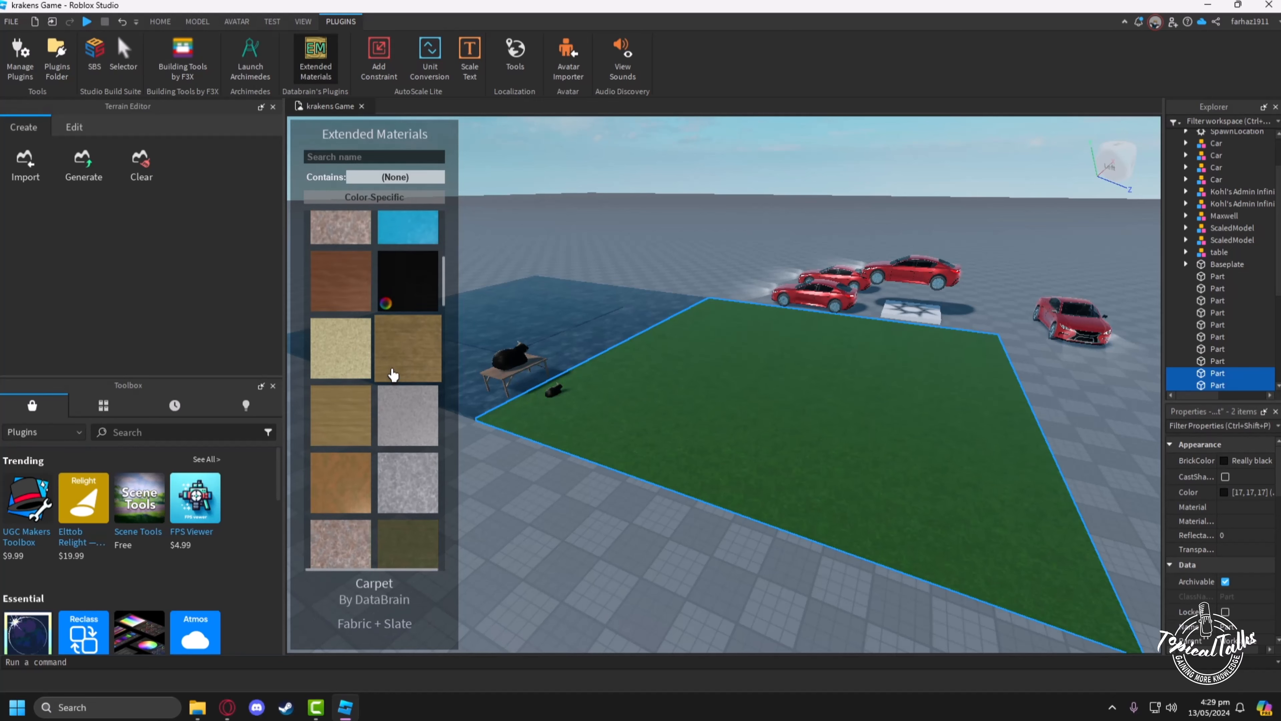
{"action": "left_click", "coordinate": [415, 320]}
{"action": "left_click", "coordinate": [361, 302]}
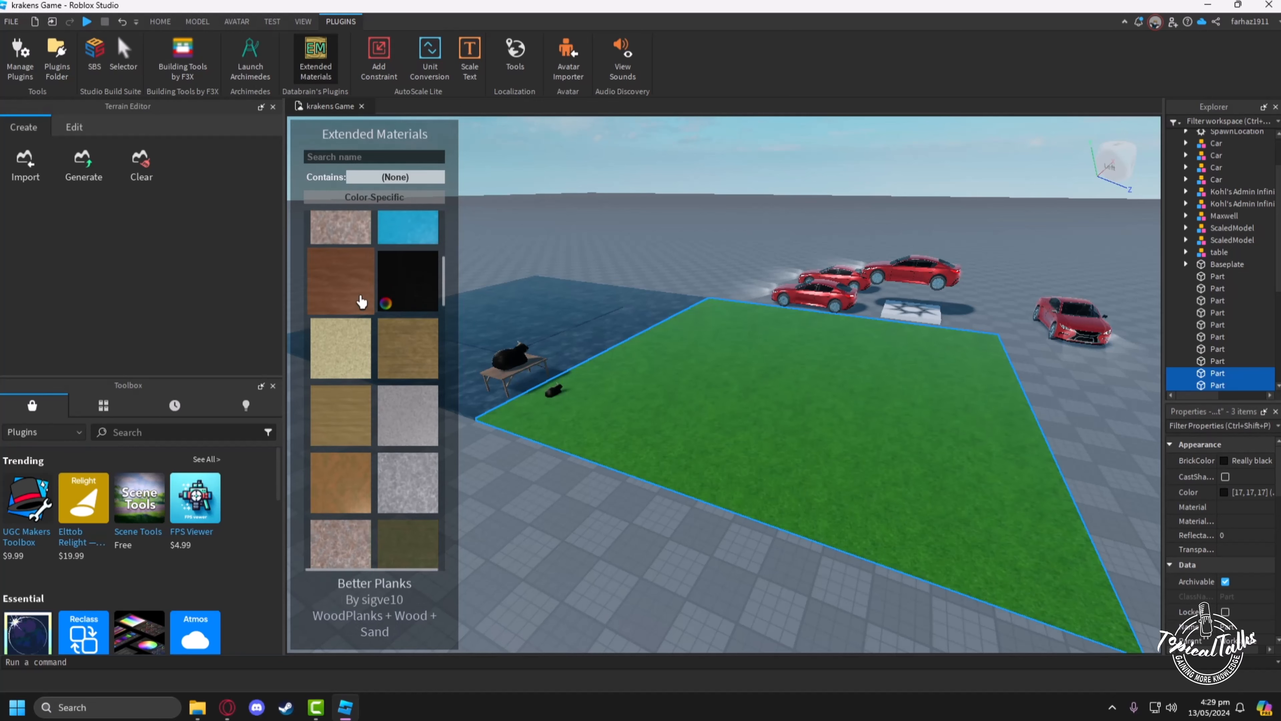
{"action": "left_click", "coordinate": [409, 228]}
{"action": "right_click_drag", "start_coordinate": [689, 271], "coordinate": [692, 276]}
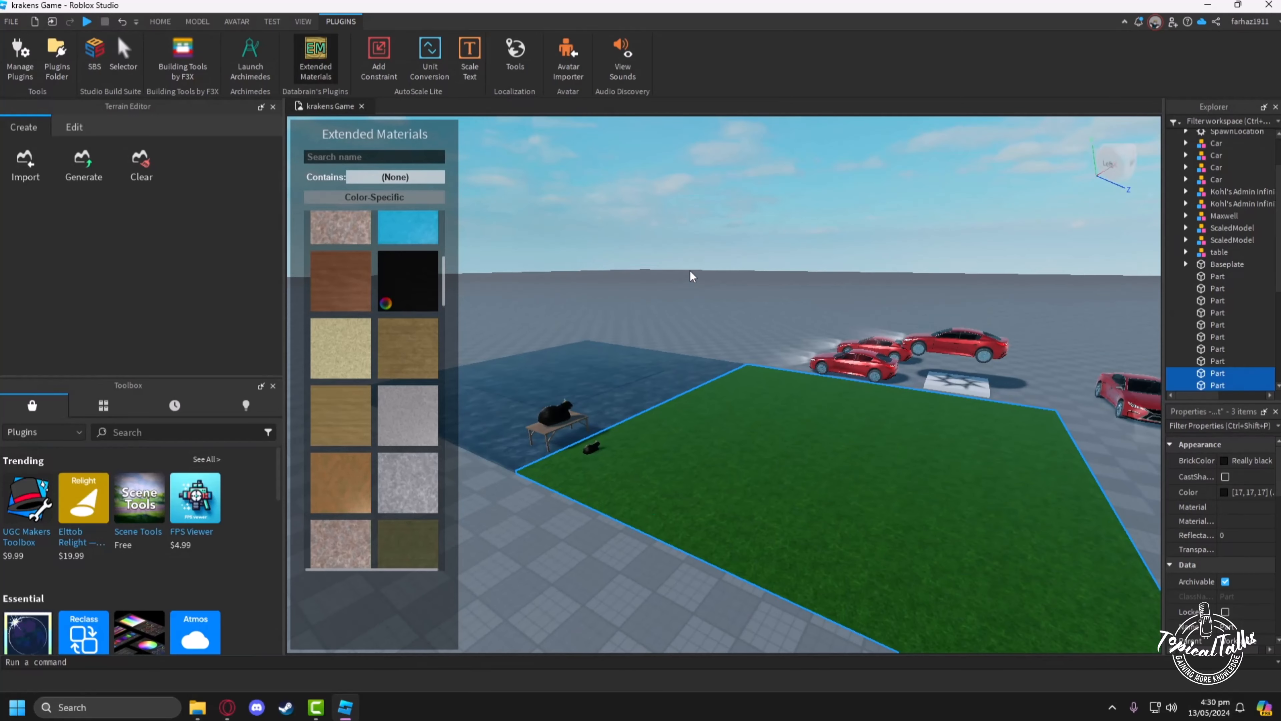
{"action": "scroll", "coordinate": [692, 276], "scroll_direction": "up", "scroll_amount": 2}
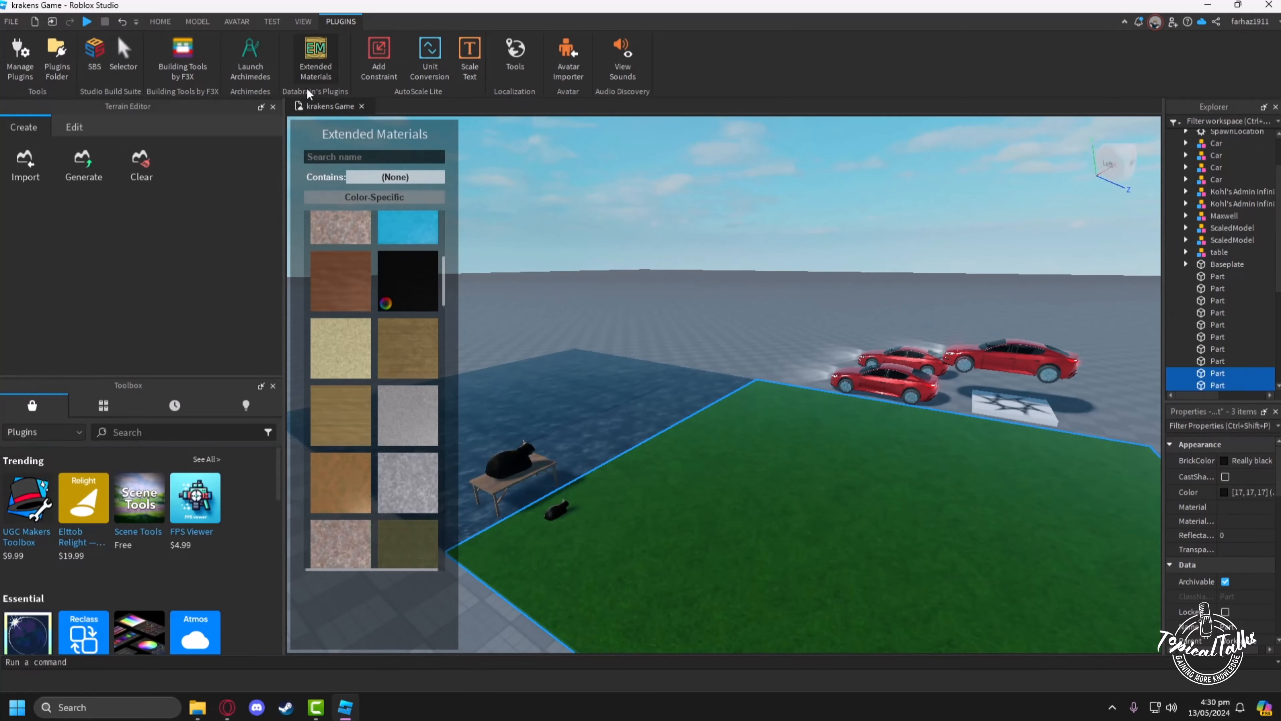
Launch Archimedes, close Extended Materials and select the red car standing apart from the others.
{"action": "left_click", "coordinate": [242, 69]}
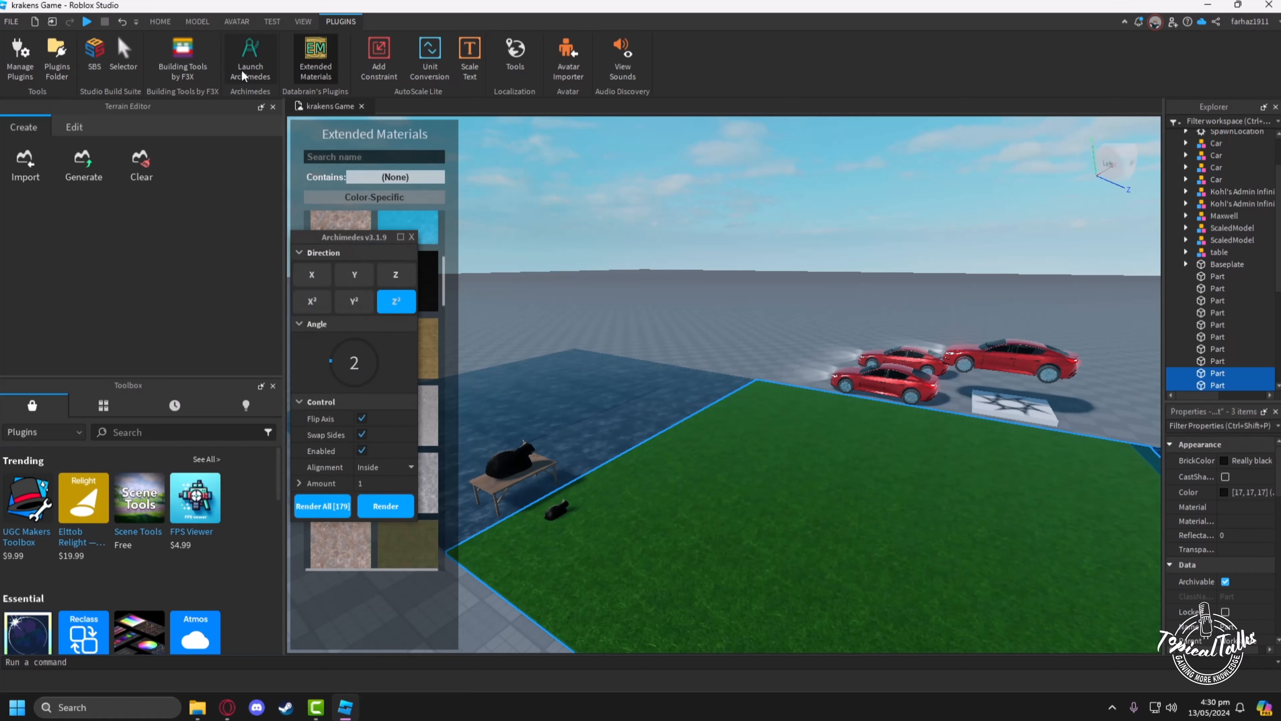
{"action": "left_click", "coordinate": [315, 66]}
{"action": "right_click_drag", "start_coordinate": [630, 262], "coordinate": [648, 258]}
{"action": "scroll", "coordinate": [673, 269], "scroll_direction": "up", "scroll_amount": 2}
{"action": "scroll", "coordinate": [779, 351], "scroll_direction": "up", "scroll_amount": 5}
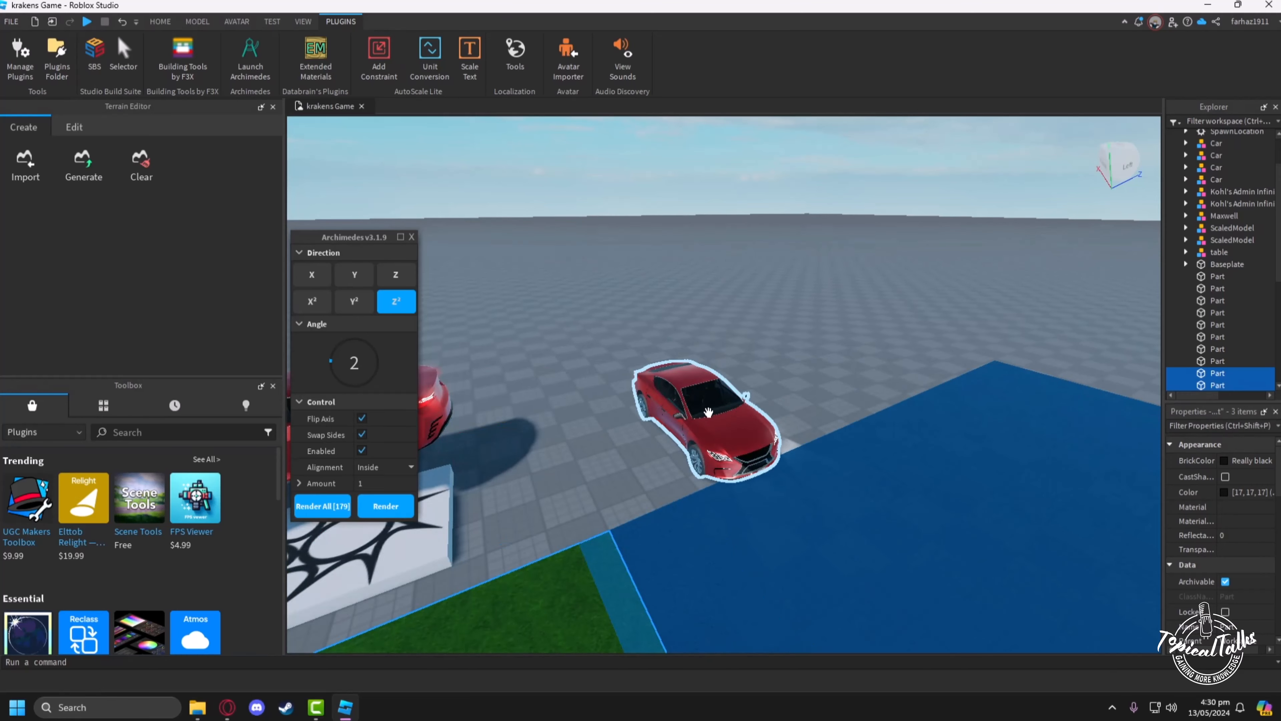
{"action": "right_click_drag", "start_coordinate": [709, 413], "coordinate": [767, 429]}
{"action": "left_click", "coordinate": [761, 429]}
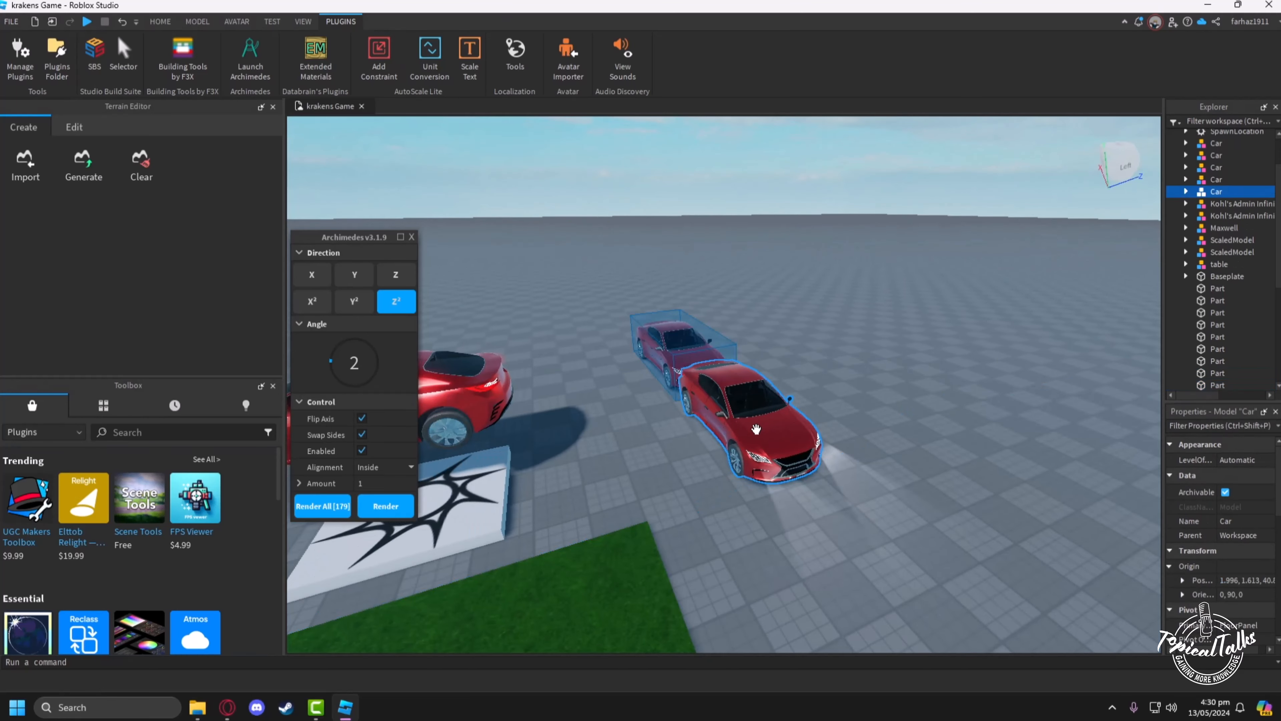
{"action": "left_click", "coordinate": [631, 349]}
{"action": "left_click", "coordinate": [708, 392]}
Set the Archimedes angle to 0 and the alignment to Inside.
{"action": "mouse_move", "coordinate": [333, 365]}
{"action": "left_mouse_down"}
{"action": "mouse_move", "coordinate": [381, 344]}
{"action": "mouse_move", "coordinate": [333, 373]}
{"action": "mouse_move", "coordinate": [392, 376]}
{"action": "mouse_move", "coordinate": [379, 354]}
{"action": "mouse_move", "coordinate": [352, 348]}
{"action": "mouse_move", "coordinate": [329, 369]}
{"action": "left_mouse_up"}
{"action": "left_click", "coordinate": [386, 467]}
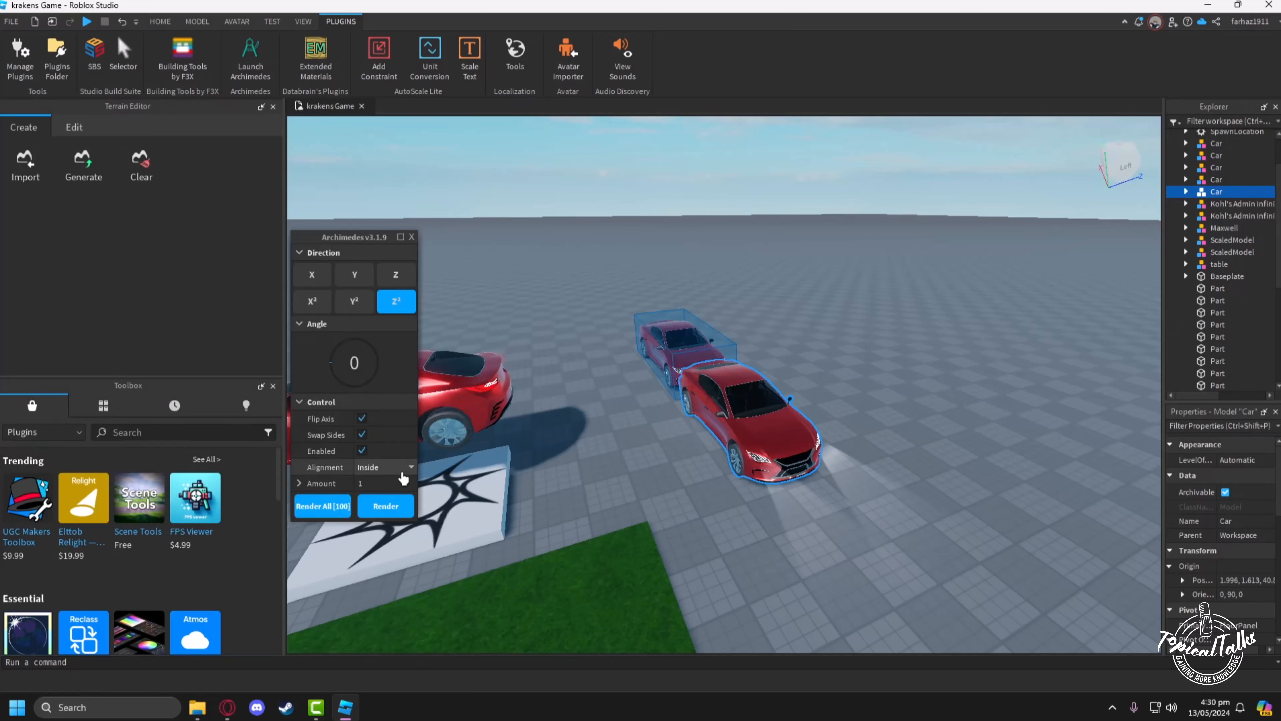
{"action": "left_click", "coordinate": [382, 488]}
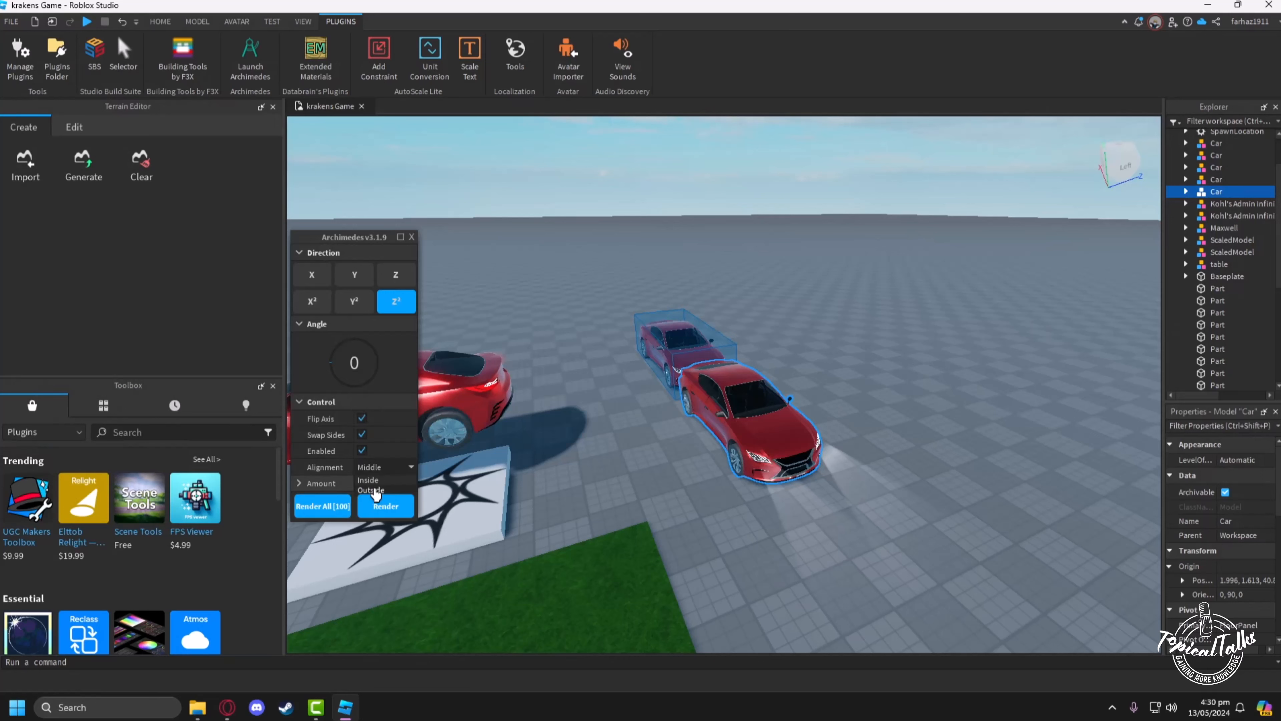
{"action": "left_click", "coordinate": [377, 468]}
Try the Amount slider and switch Swap Sides, Enabled and Flip Axis off and on again, leaving the amount at 1.
{"action": "left_click", "coordinate": [345, 487]}
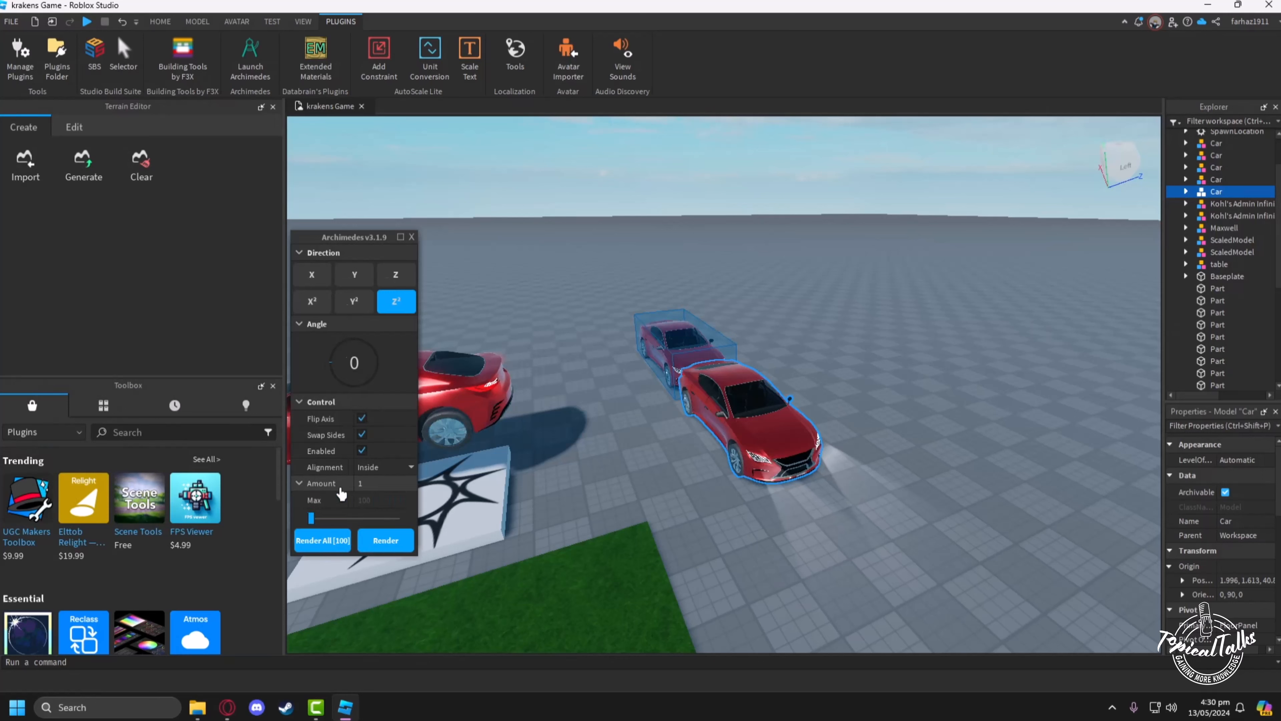
{"action": "left_click_drag", "start_coordinate": [311, 518], "coordinate": [308, 525]}
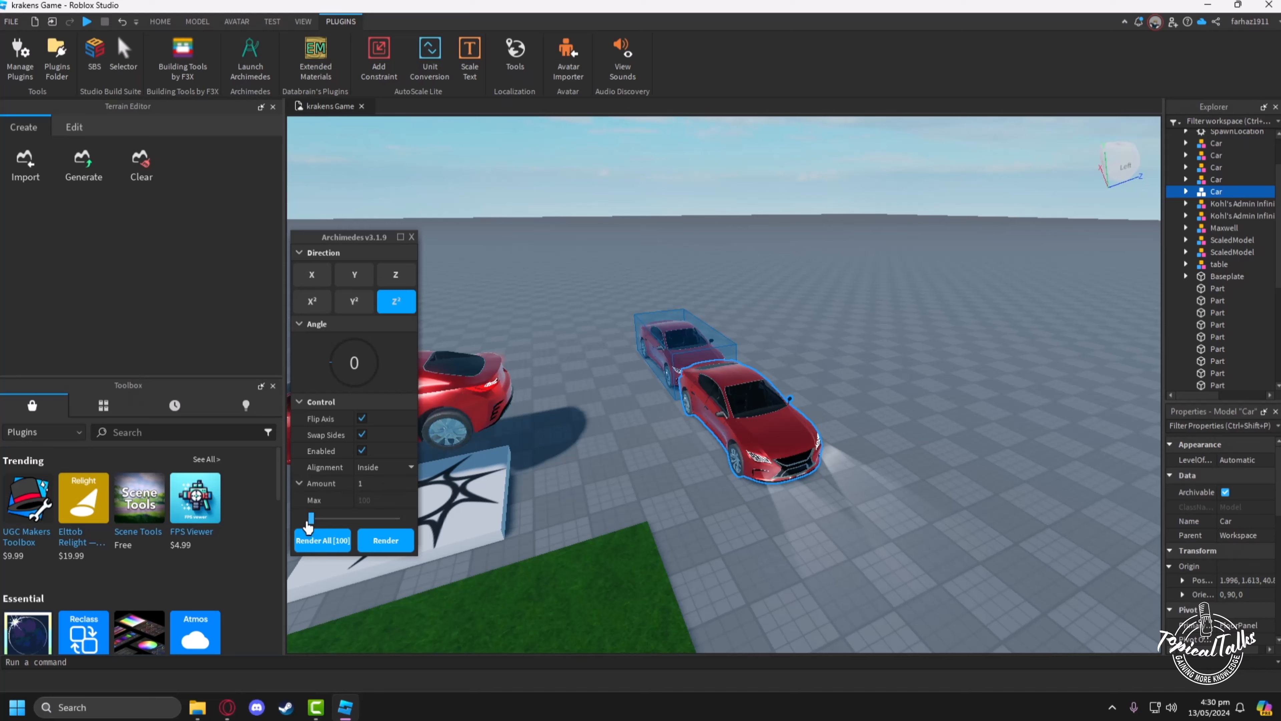
{"action": "left_click", "coordinate": [362, 434]}
{"action": "left_click", "coordinate": [361, 435]}
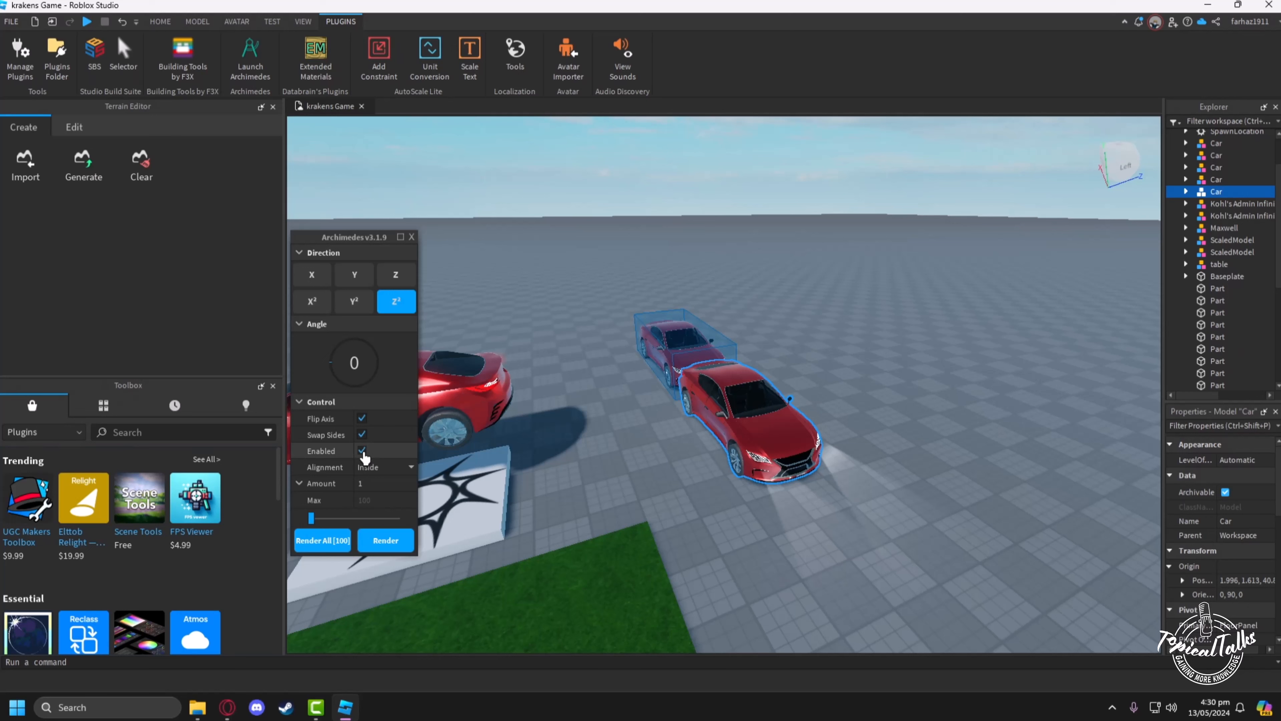
{"action": "left_click", "coordinate": [362, 451]}
{"action": "left_click", "coordinate": [361, 451]}
{"action": "left_click", "coordinate": [361, 419]}
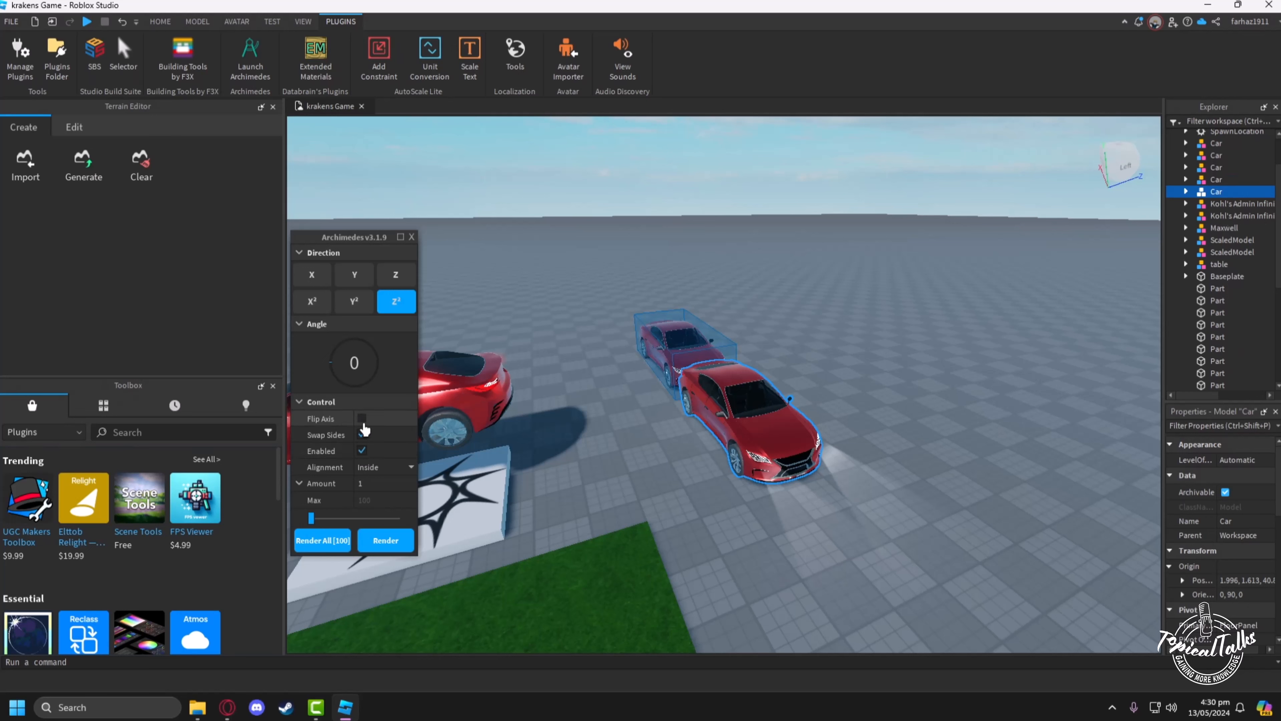
{"action": "left_click", "coordinate": [300, 483]}
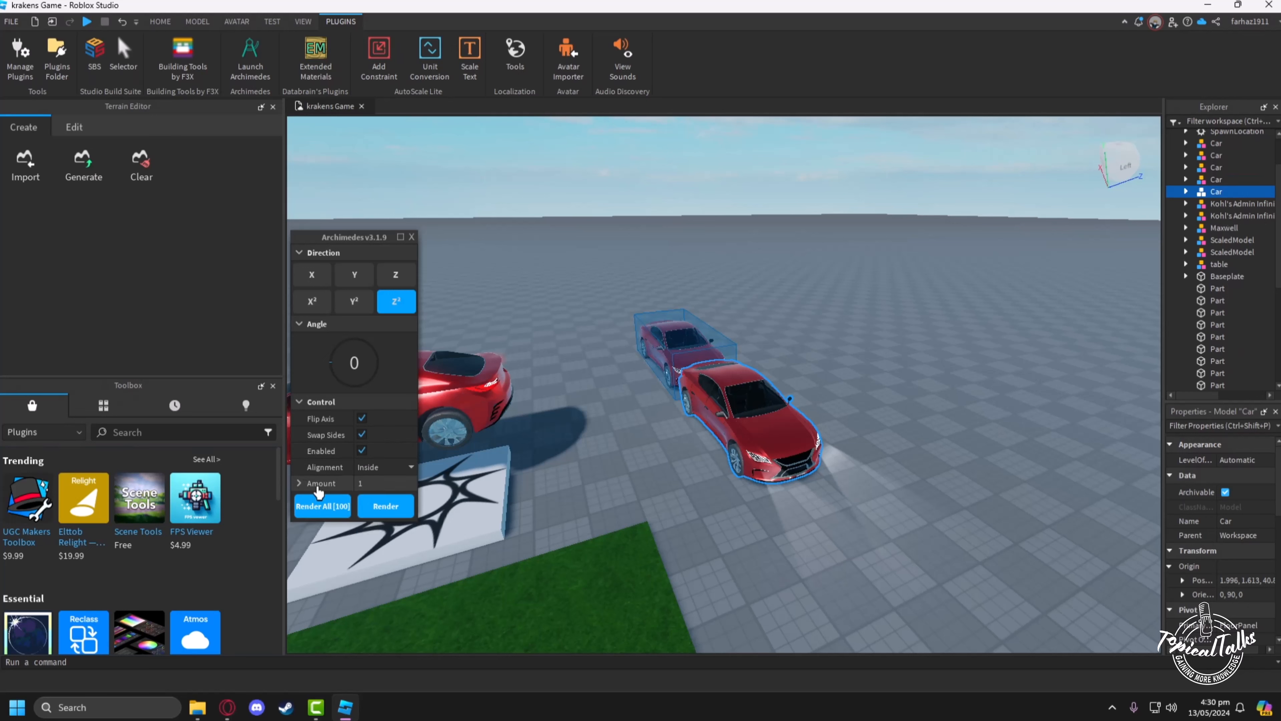
Render one copy of the selected car with Archimedes and close the plugin.
{"action": "left_click", "coordinate": [397, 516]}
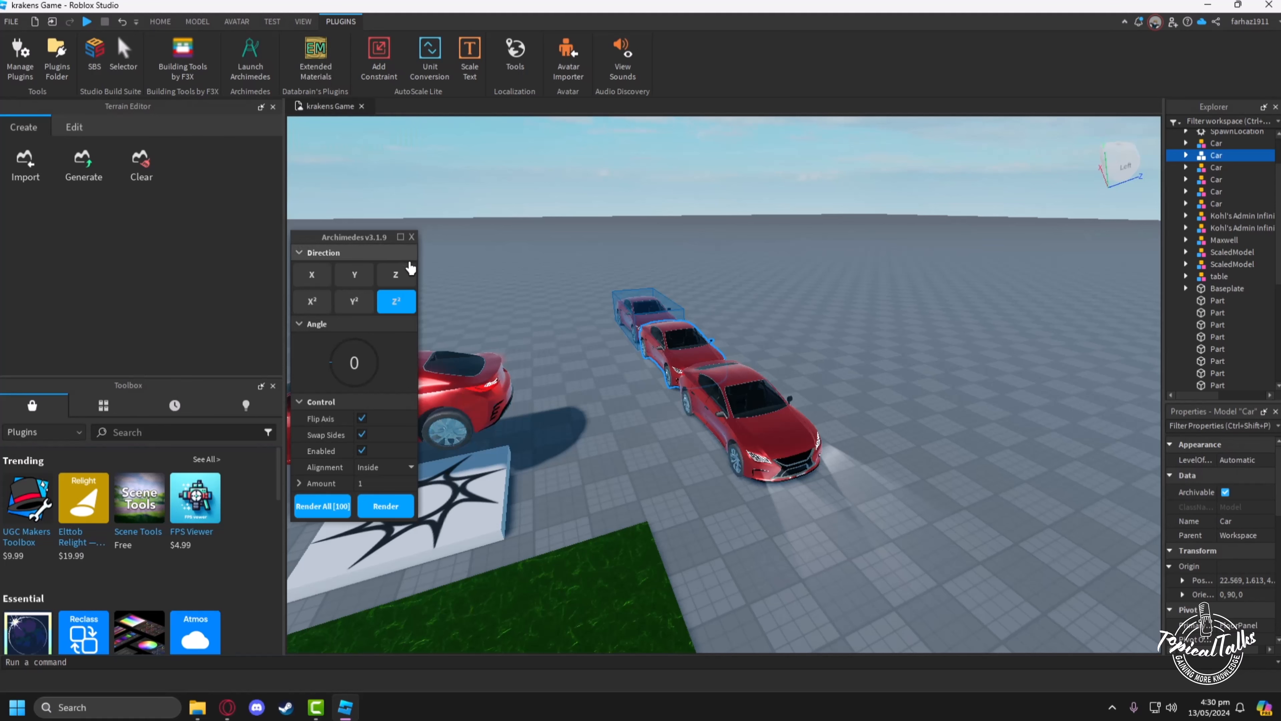
{"action": "left_click", "coordinate": [412, 237]}
{"action": "left_click", "coordinate": [237, 44]}
{"action": "left_click", "coordinate": [237, 44]}
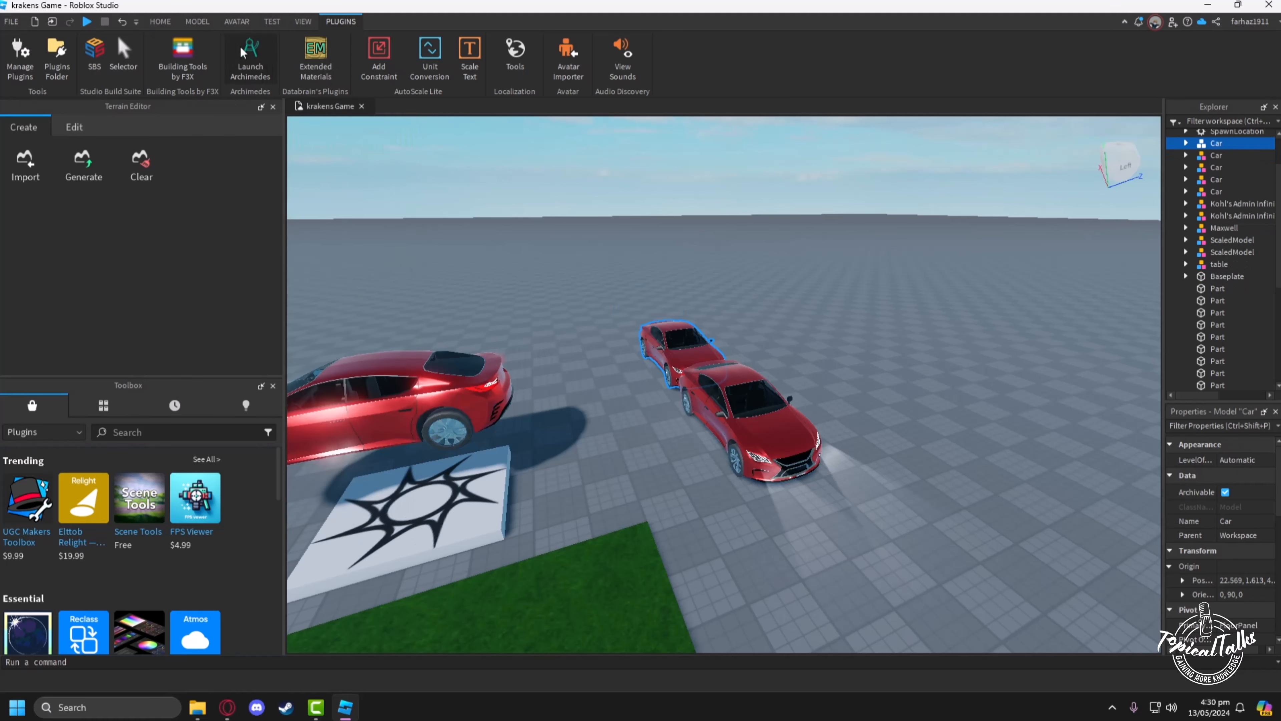
{"action": "right_click_drag", "start_coordinate": [709, 412], "coordinate": [709, 410]}
{"action": "right_click_drag", "start_coordinate": [508, 429], "coordinate": [507, 429]}
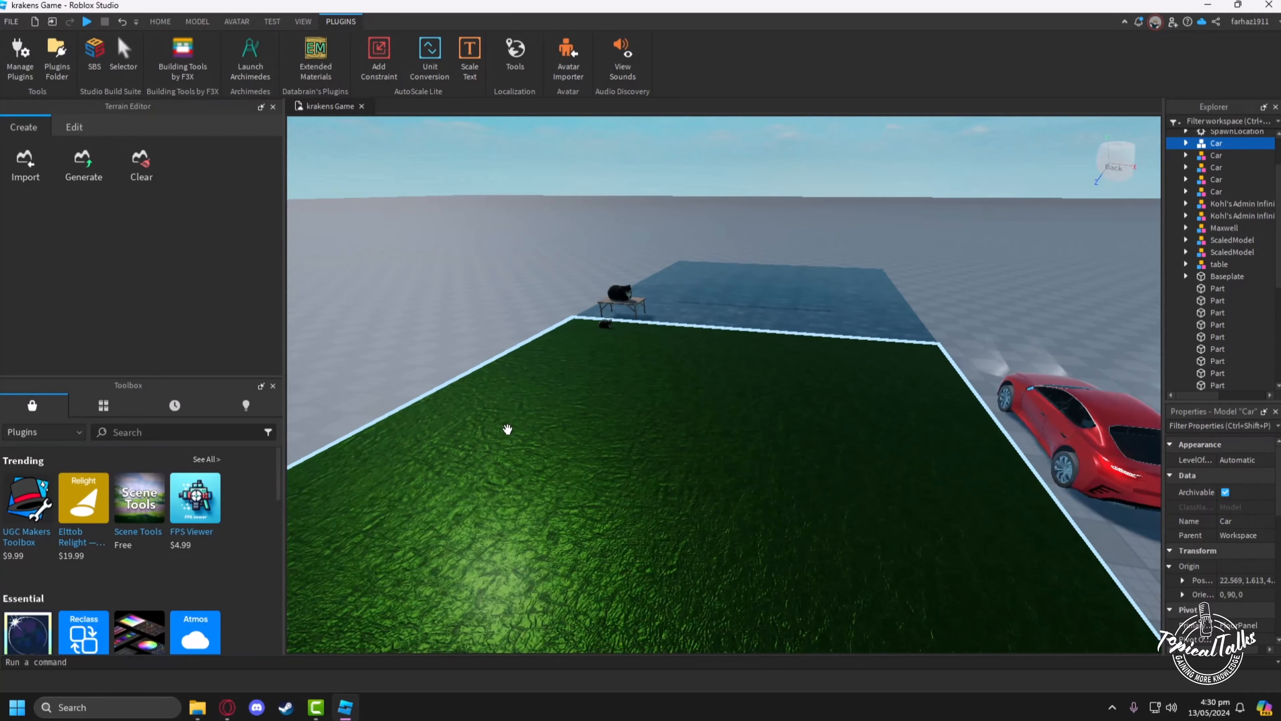
Activate Building Tools by F3X, select the car above the spawn pad and move it off the pad past the other cars.
{"action": "left_click", "coordinate": [185, 65]}
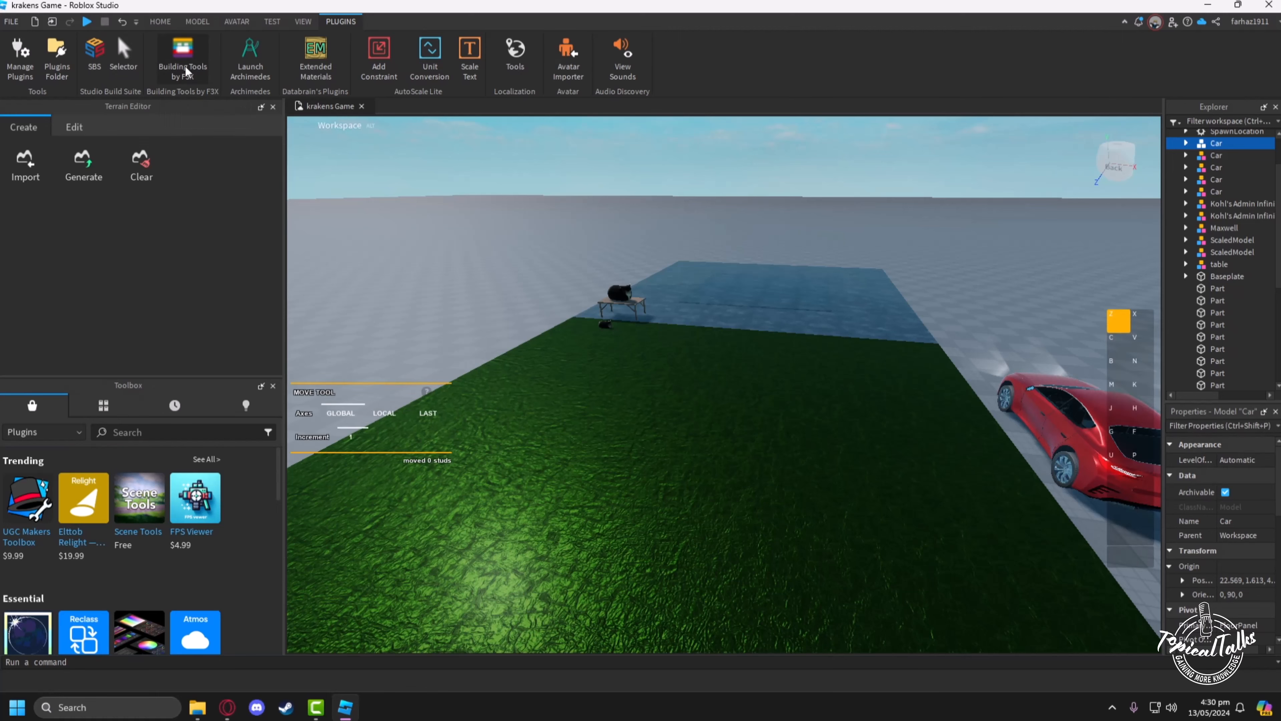
{"action": "right_click_drag", "start_coordinate": [1011, 241], "coordinate": [987, 257]}
{"action": "scroll", "coordinate": [990, 256], "scroll_direction": "up", "scroll_amount": 2}
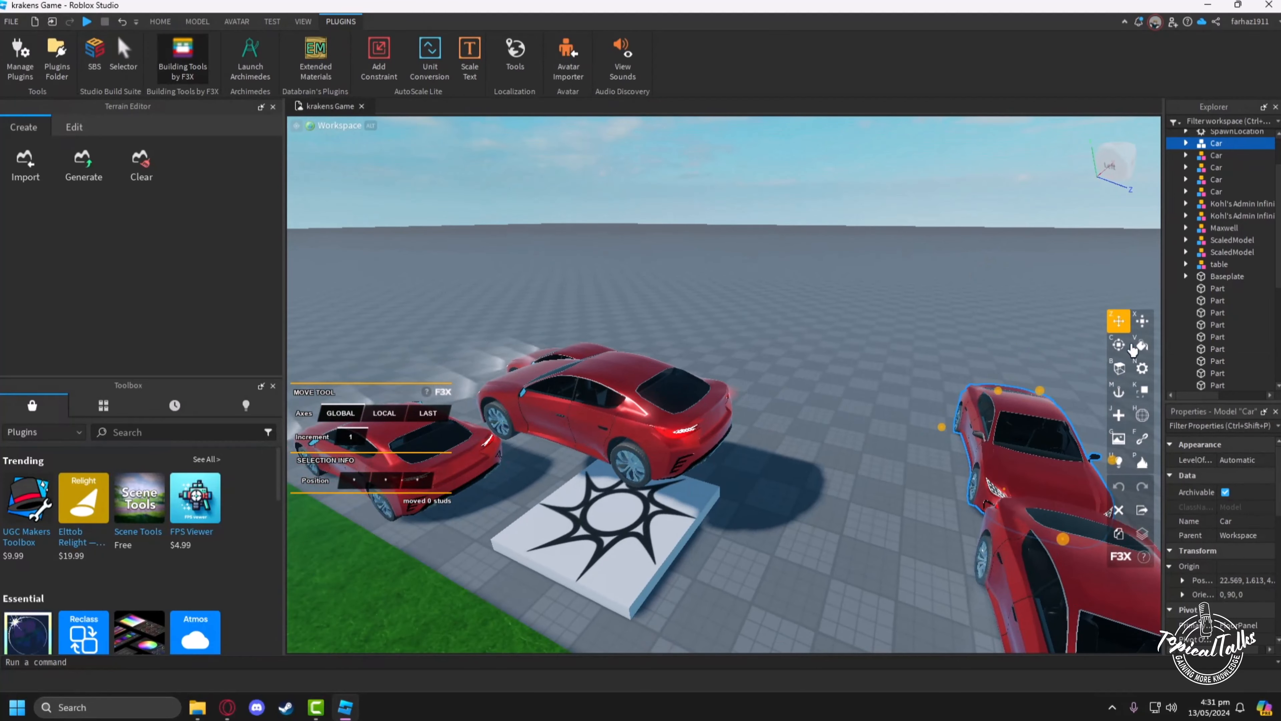
{"action": "left_click", "coordinate": [679, 404]}
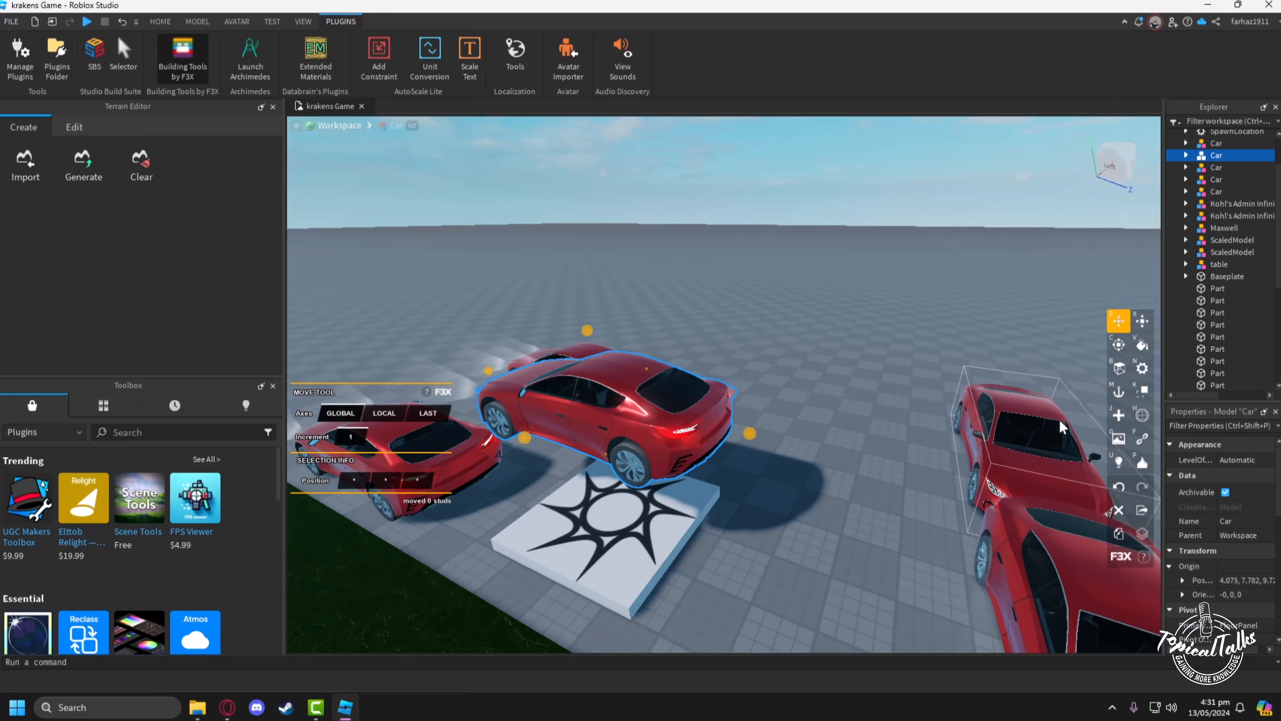
{"action": "key", "text": "d"}
{"action": "key", "text": "w"}
{"action": "right_click_drag", "start_coordinate": [895, 326], "coordinate": [900, 331]}
{"action": "left_click_drag", "start_coordinate": [751, 360], "coordinate": [964, 339]}
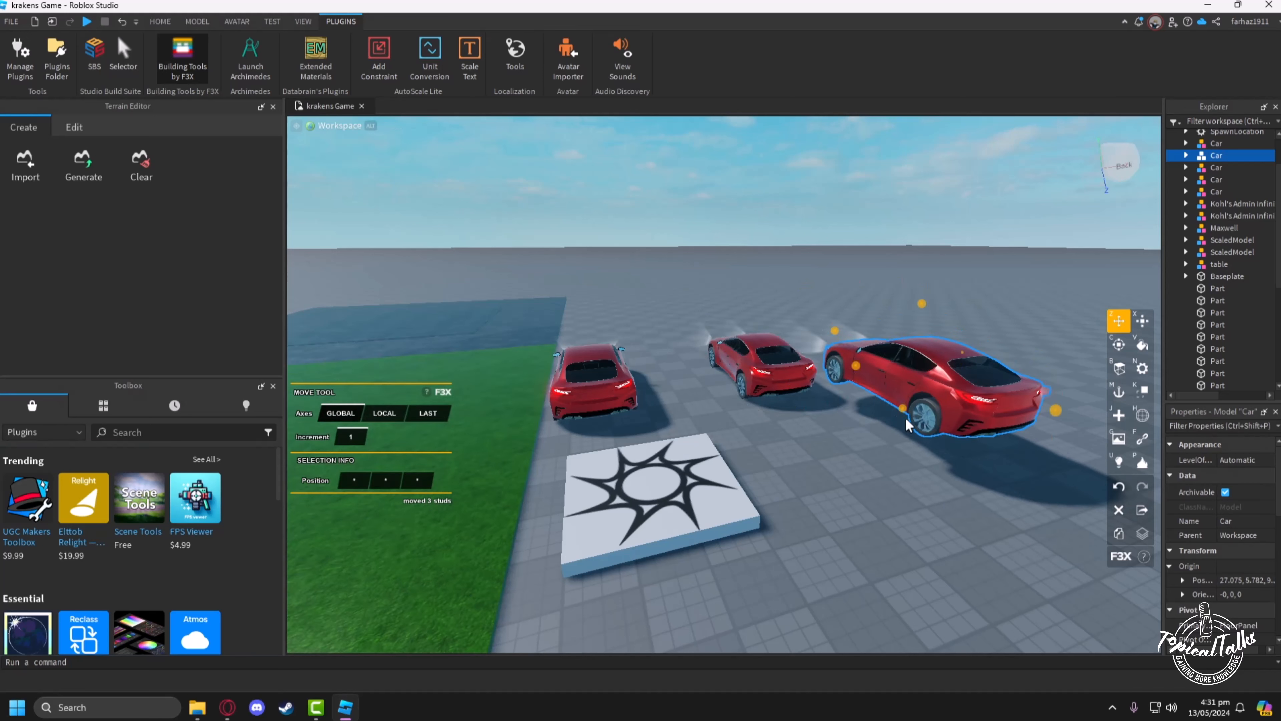
Lower the selected car onto the baseplate and slide it 9 studs back toward the spawn pad.
{"action": "left_click_drag", "start_coordinate": [905, 417], "coordinate": [1070, 483]}
{"action": "left_click", "coordinate": [1035, 462]}
{"action": "left_click", "coordinate": [989, 439]}
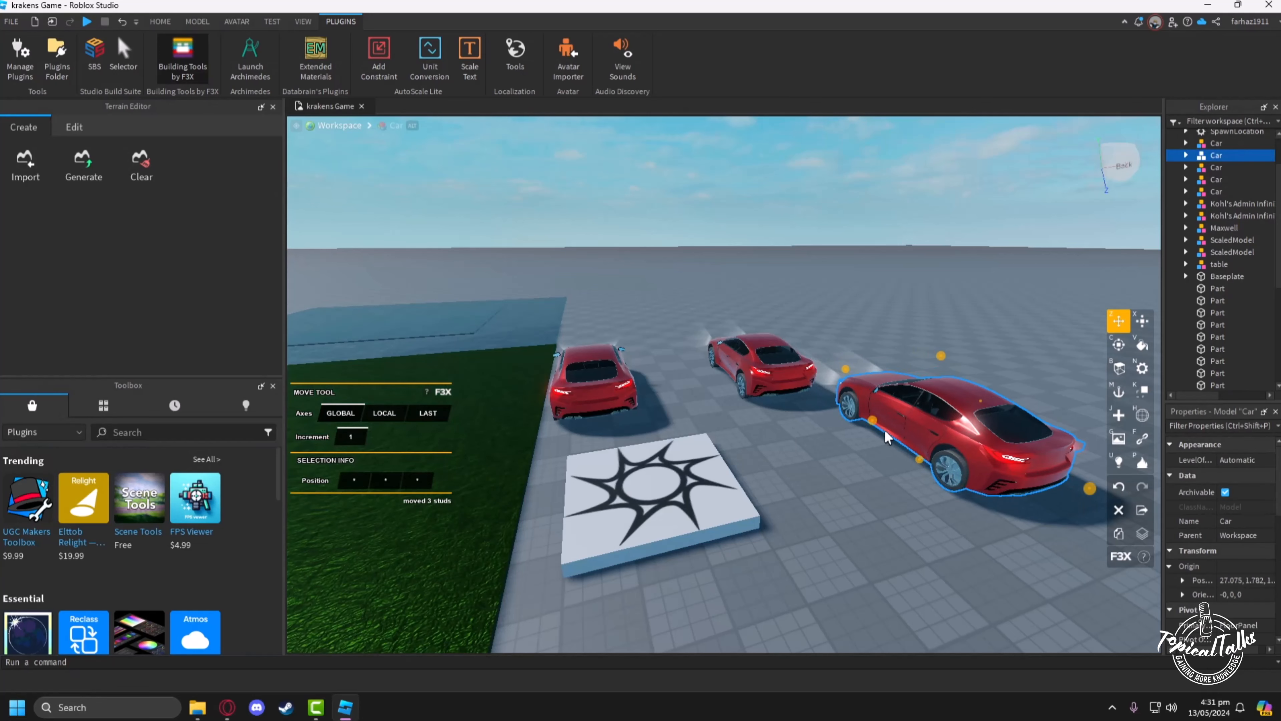
{"action": "left_click_drag", "start_coordinate": [872, 423], "coordinate": [784, 456]}
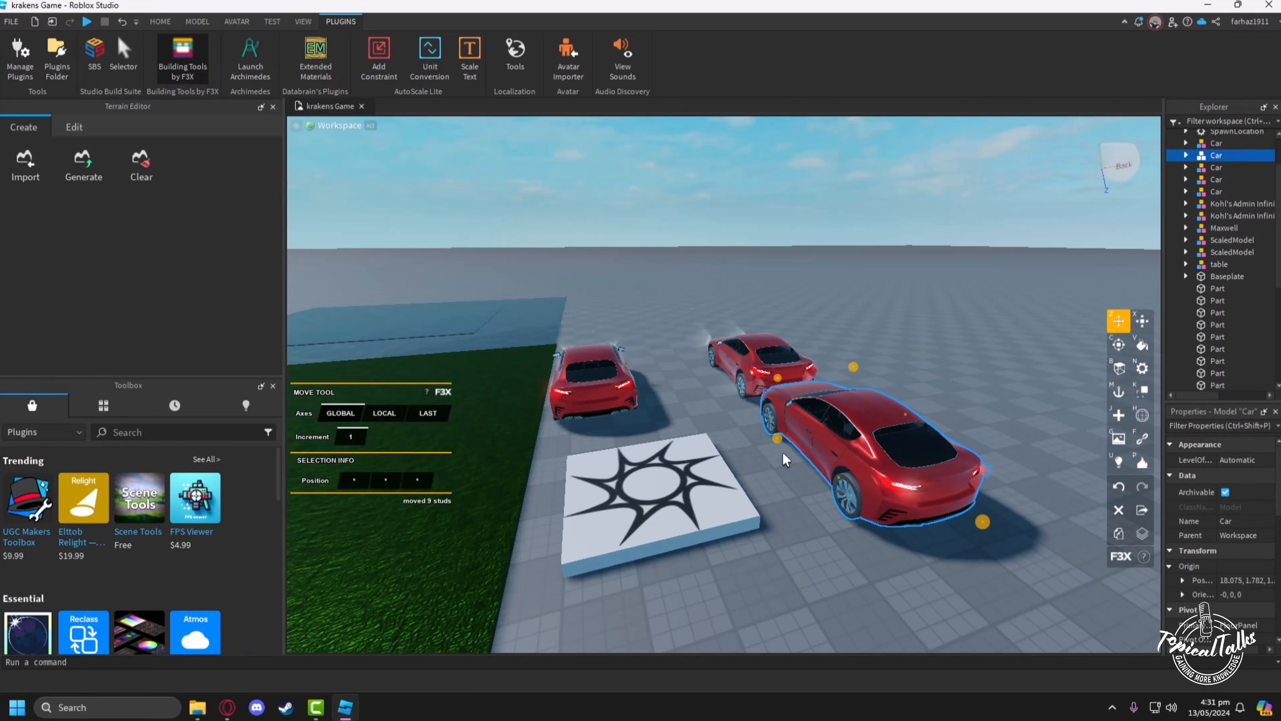
{"action": "right_click_drag", "start_coordinate": [783, 456], "coordinate": [782, 402]}
Select the car beside the grass, slide it toward the other cars with the Move tool and clear the selection.
{"action": "left_click", "coordinate": [529, 453]}
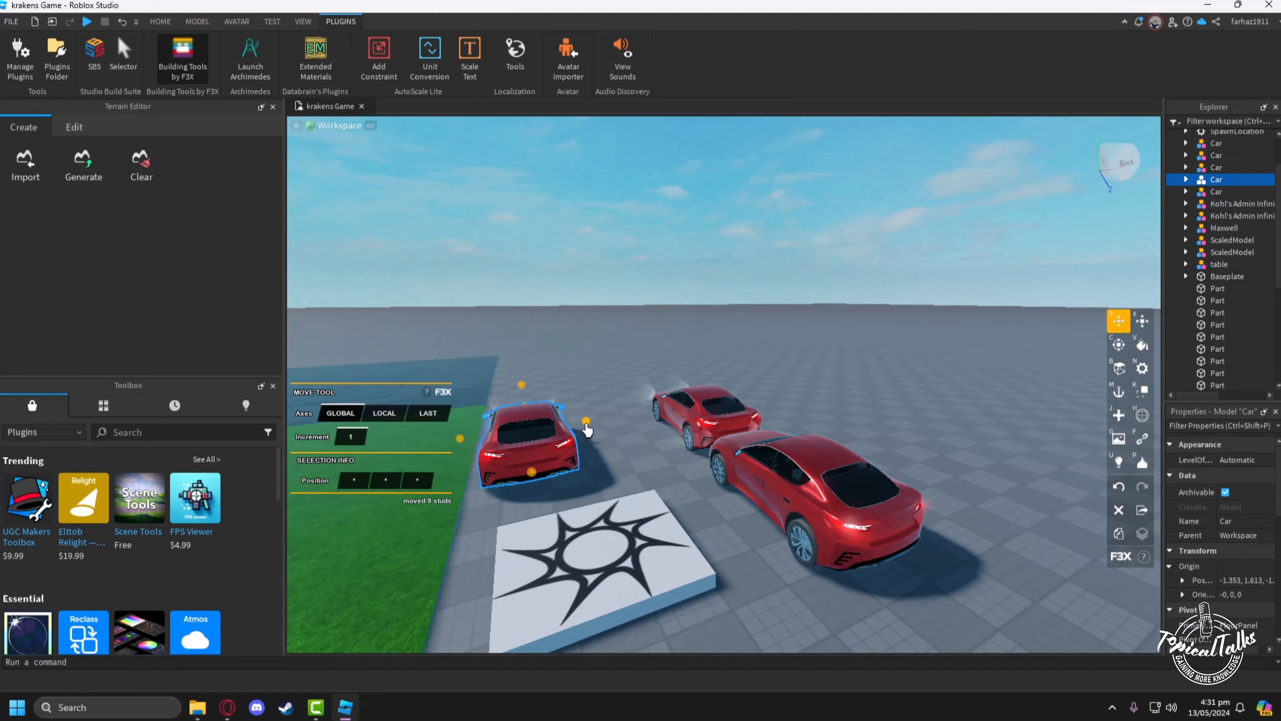
{"action": "left_click_drag", "start_coordinate": [585, 427], "coordinate": [663, 424]}
{"action": "left_click", "coordinate": [756, 518]}
{"action": "right_click_drag", "start_coordinate": [755, 519], "coordinate": [744, 521]}
{"action": "scroll", "coordinate": [692, 463], "scroll_direction": "up", "scroll_amount": 3}
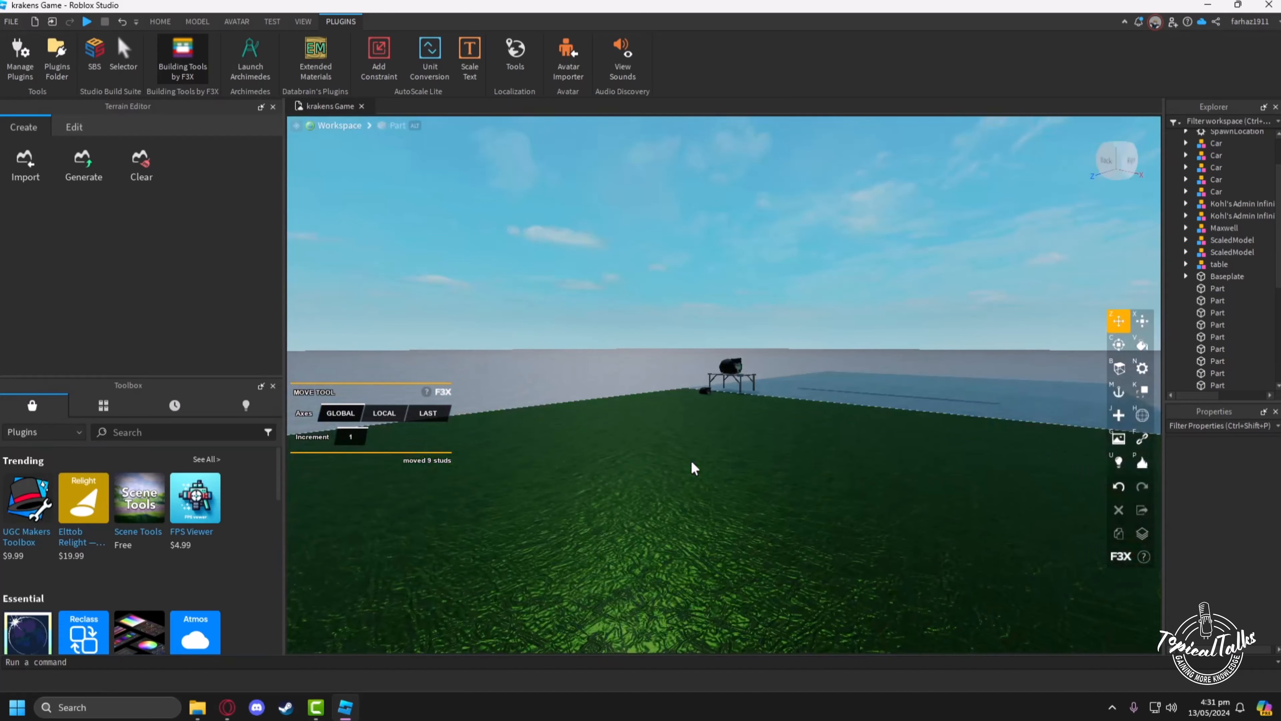
{"action": "scroll", "coordinate": [692, 462], "scroll_direction": "down", "scroll_amount": 3}
{"action": "right_click_drag", "start_coordinate": [683, 348], "coordinate": [683, 349]}
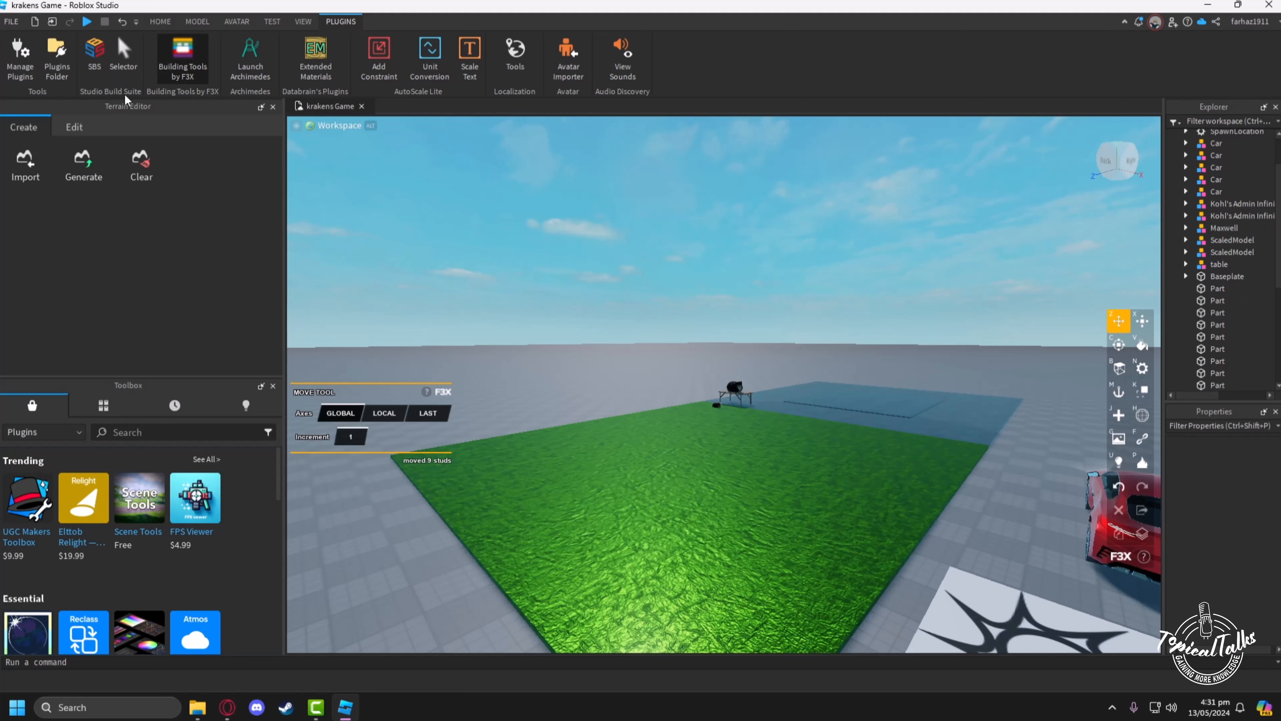
Open the Studio Build Suite plugin and select the black-and-white cat sitting on the table.
{"action": "left_click", "coordinate": [95, 56]}
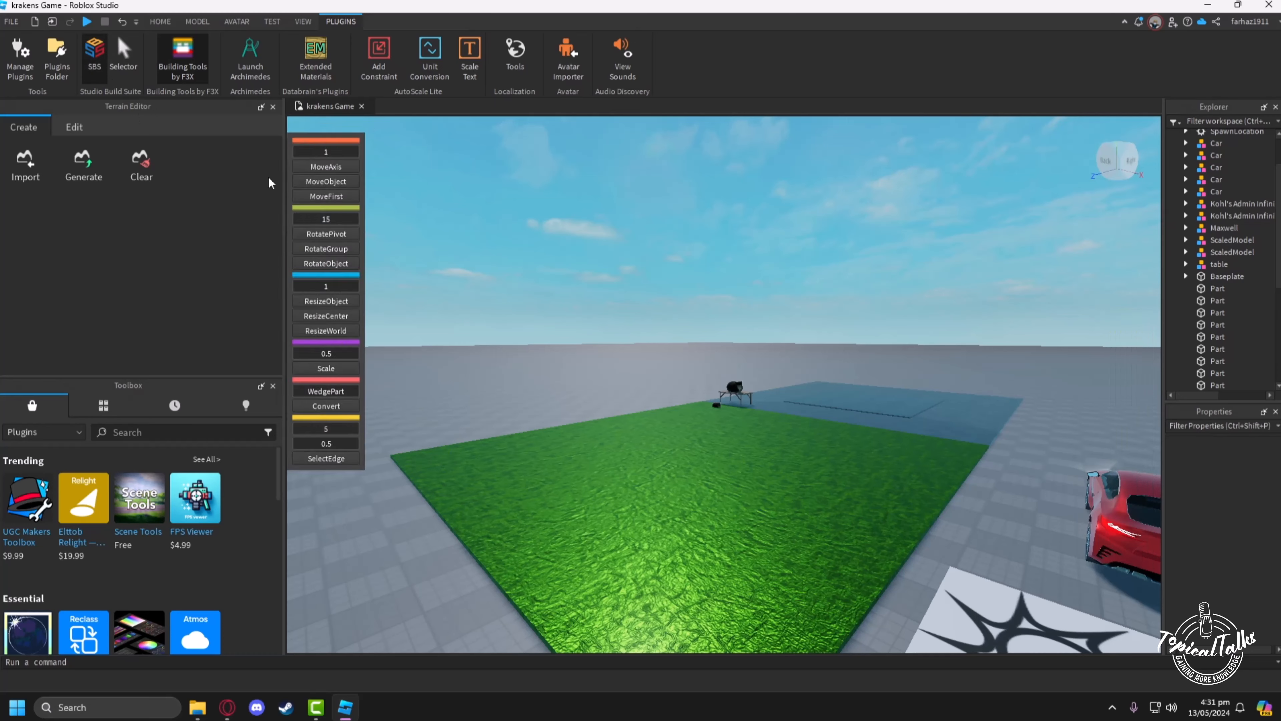
{"action": "scroll", "coordinate": [600, 305], "scroll_direction": "down", "scroll_amount": 3}
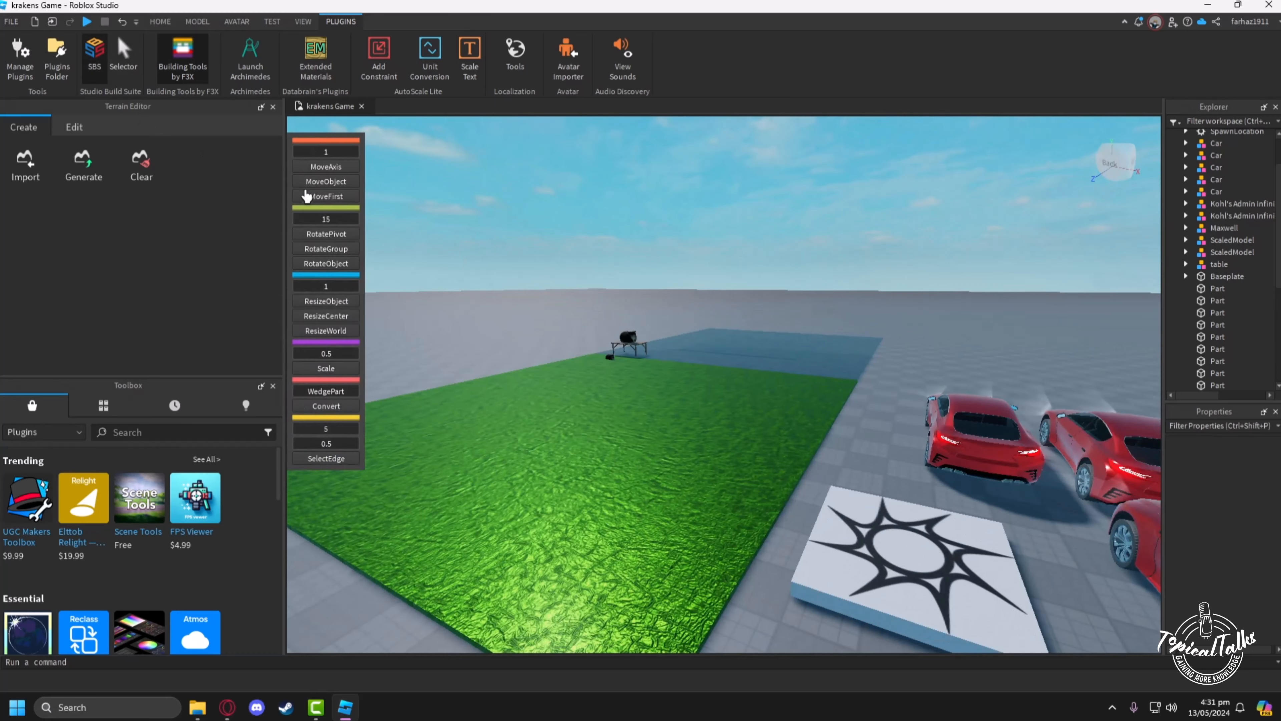
{"action": "scroll", "coordinate": [550, 298], "scroll_direction": "up", "scroll_amount": 2}
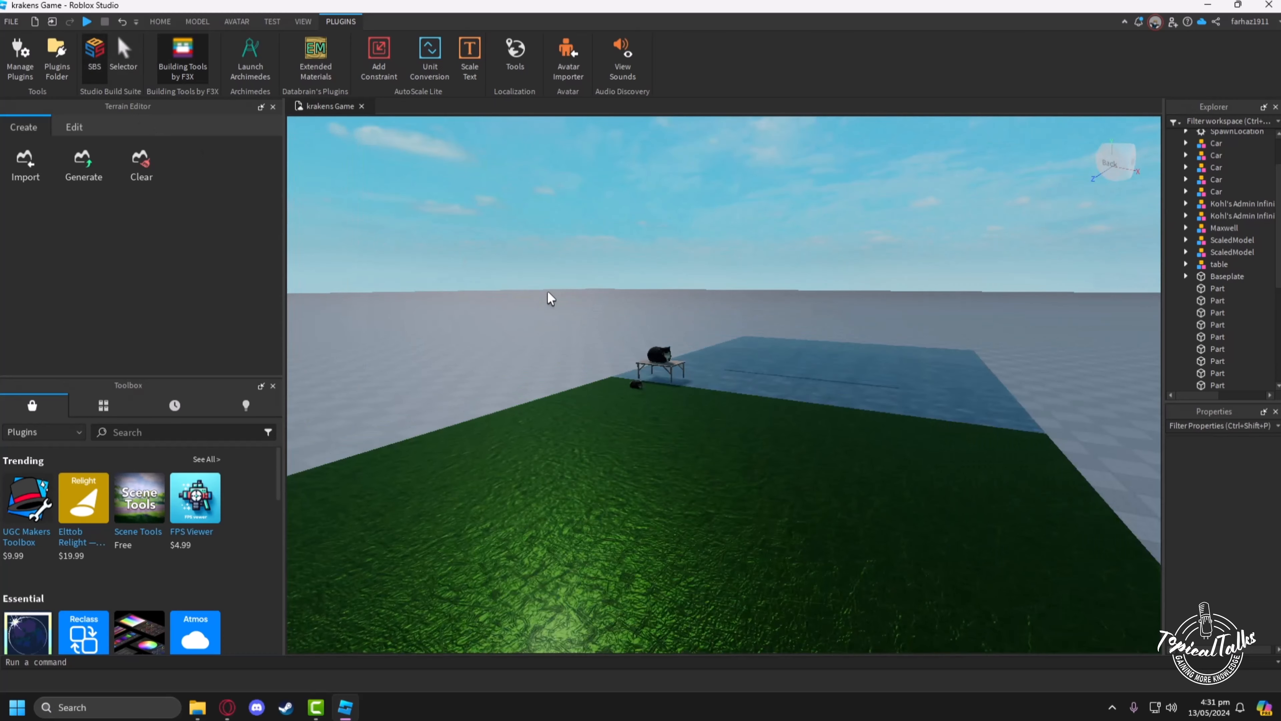
{"action": "scroll", "coordinate": [555, 306], "scroll_direction": "up", "scroll_amount": 2}
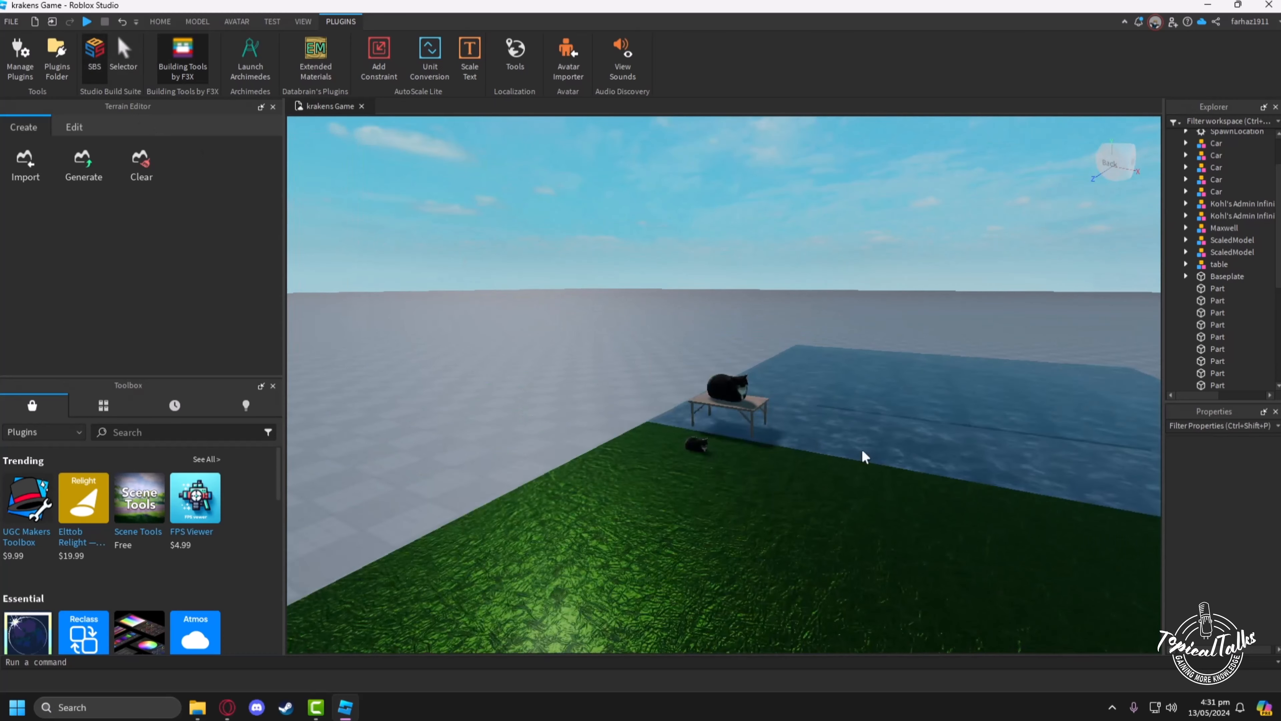
{"action": "scroll", "coordinate": [862, 451], "scroll_direction": "up", "scroll_amount": 4}
{"action": "right_click_drag", "start_coordinate": [841, 452], "coordinate": [598, 382]}
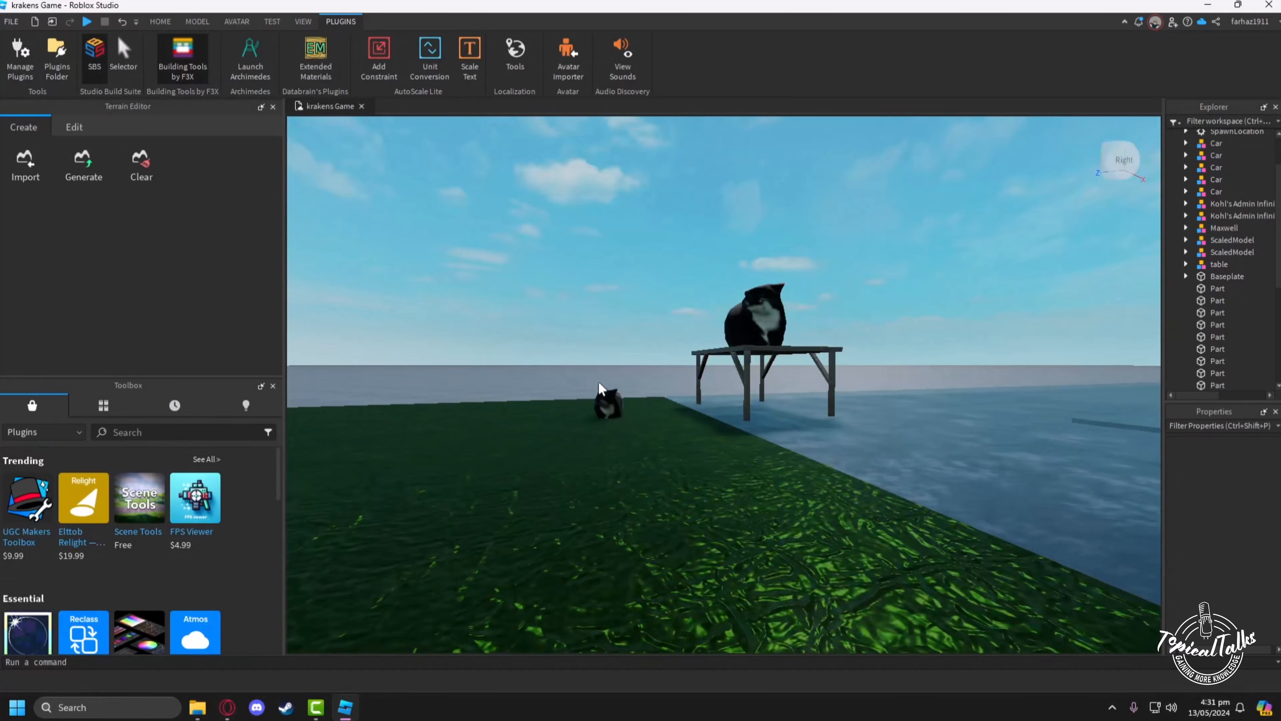
{"action": "scroll", "coordinate": [599, 383], "scroll_direction": "down", "scroll_amount": 3}
{"action": "scroll", "coordinate": [602, 367], "scroll_direction": "up", "scroll_amount": 6}
{"action": "scroll", "coordinate": [607, 375], "scroll_direction": "down", "scroll_amount": 3}
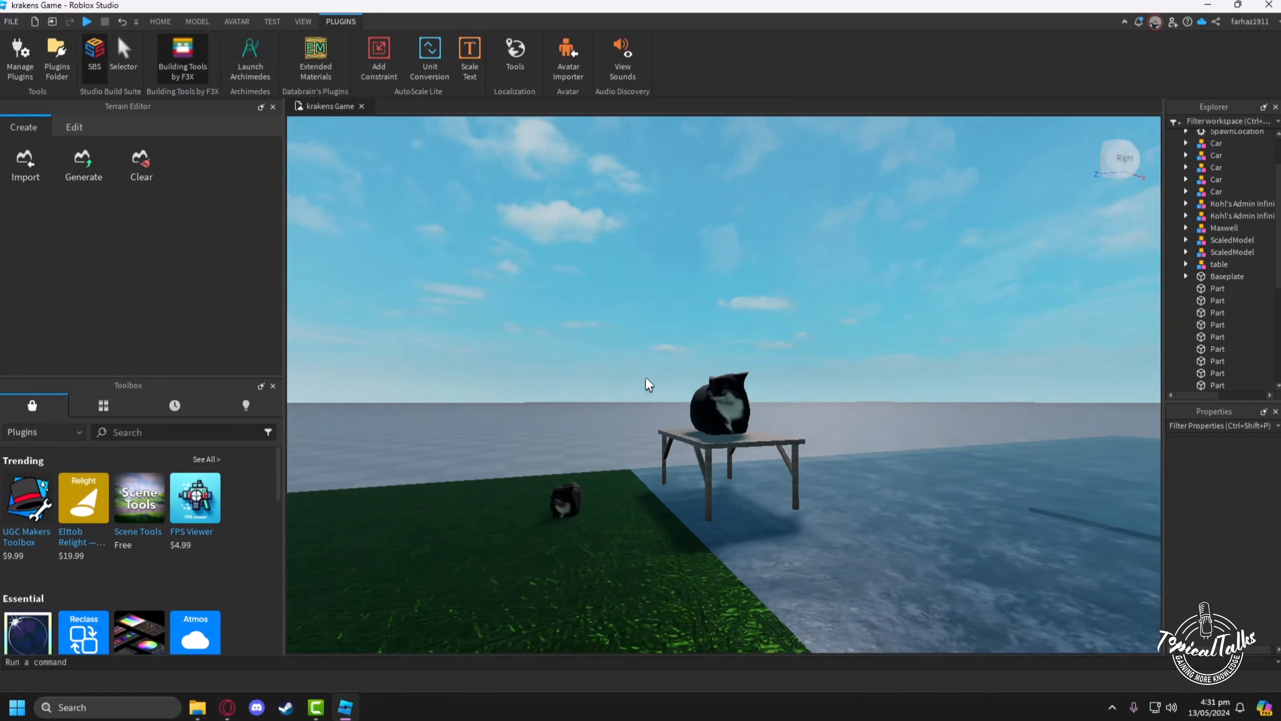
{"action": "right_click_drag", "start_coordinate": [720, 392], "coordinate": [721, 383]}
{"action": "left_click", "coordinate": [705, 332]}
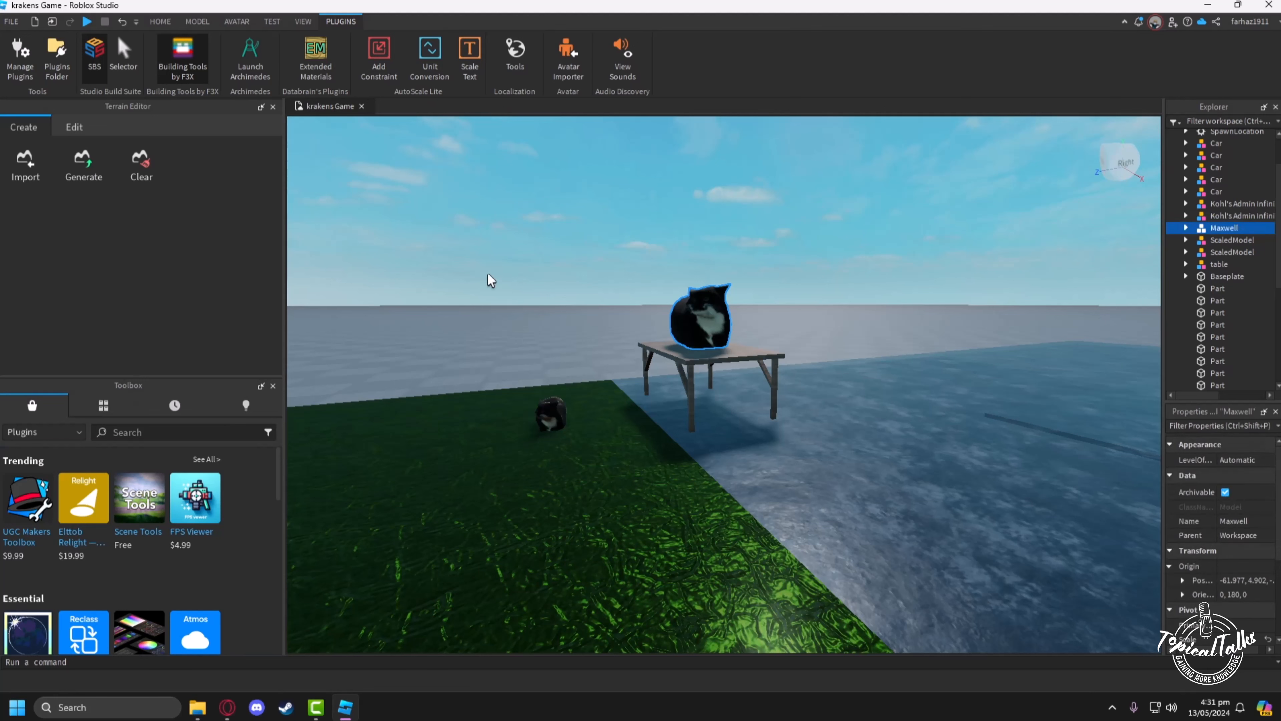
Try the MoveAxis, MoveObject and MoveFirst modes on the selected cat.
{"action": "mouse_move", "coordinate": [293, 237]}
{"action": "left_click", "coordinate": [340, 168]}
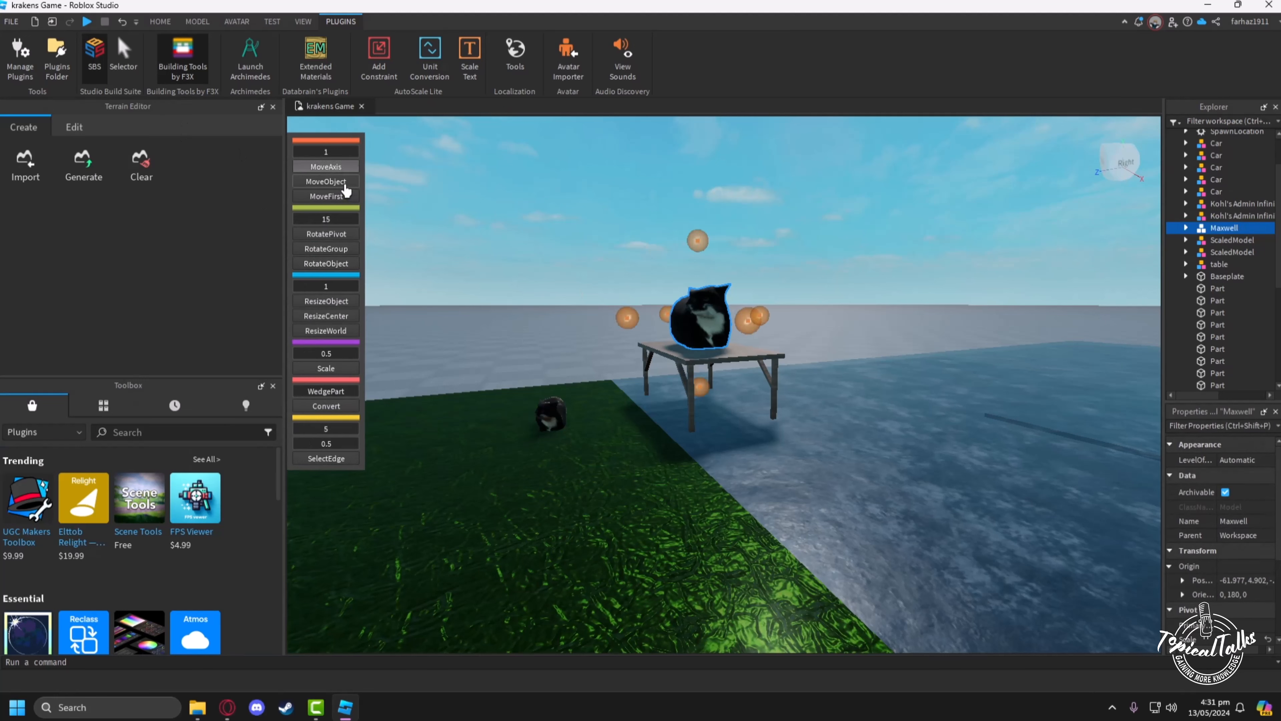
{"action": "left_click", "coordinate": [345, 185]}
{"action": "mouse_move", "coordinate": [634, 318]}
{"action": "left_mouse_down"}
{"action": "mouse_move", "coordinate": [589, 335]}
{"action": "mouse_move", "coordinate": [633, 319]}
{"action": "left_mouse_up"}
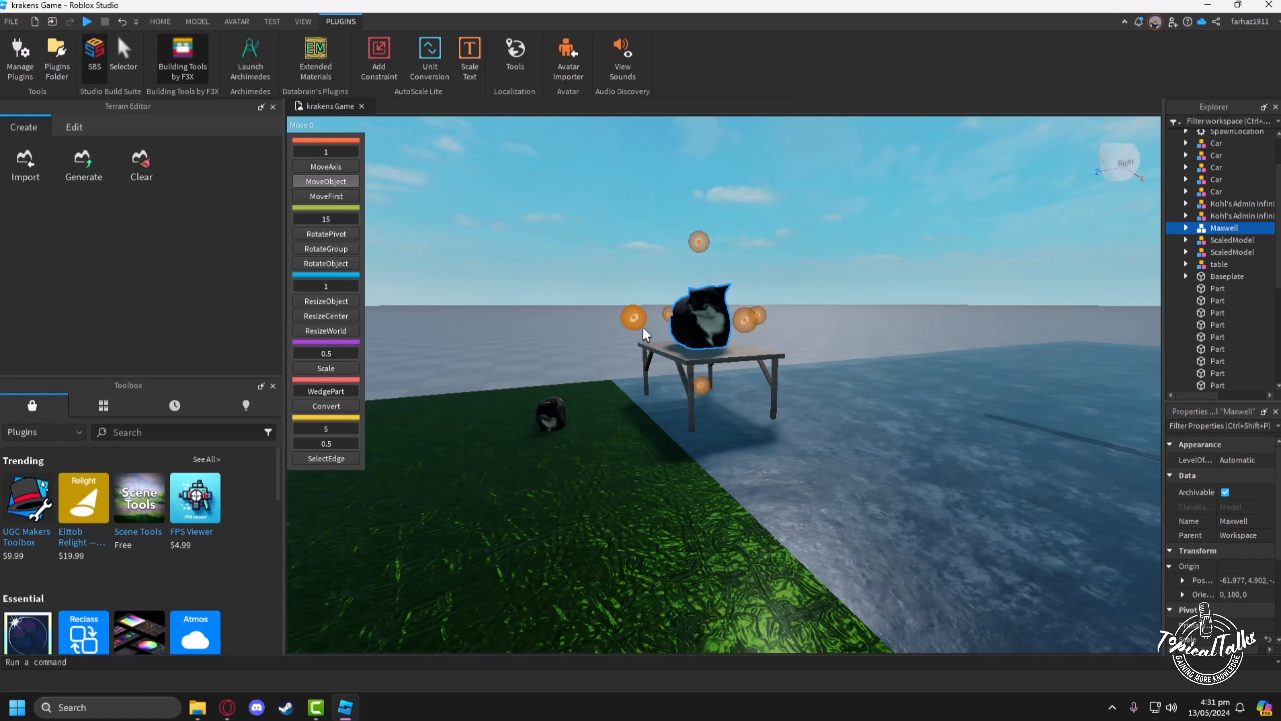
{"action": "left_click", "coordinate": [325, 198]}
{"action": "mouse_move", "coordinate": [633, 321]}
{"action": "left_mouse_down"}
{"action": "mouse_move", "coordinate": [555, 323]}
{"action": "mouse_move", "coordinate": [640, 330]}
{"action": "left_mouse_up"}
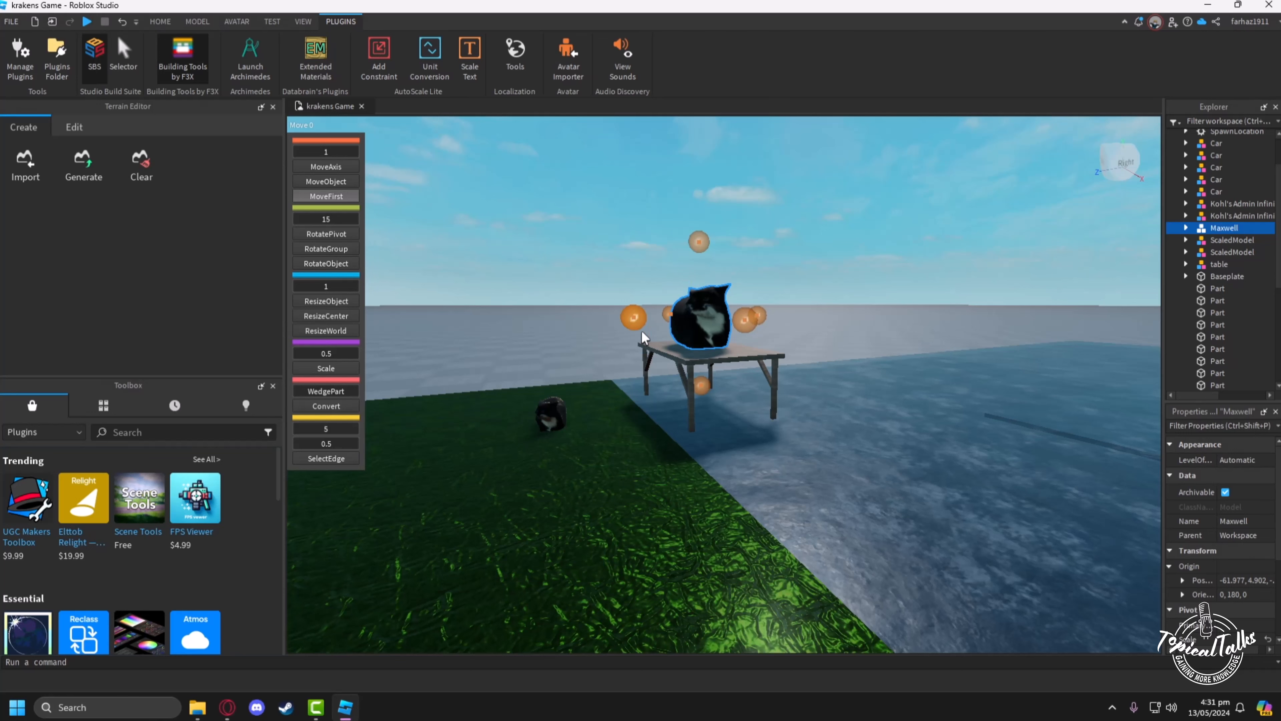
Set the Studio Build Suite scale factor to 2 and create a scaled copy of the cat.
{"action": "left_click", "coordinate": [331, 354]}
{"action": "type", "text": "2"}
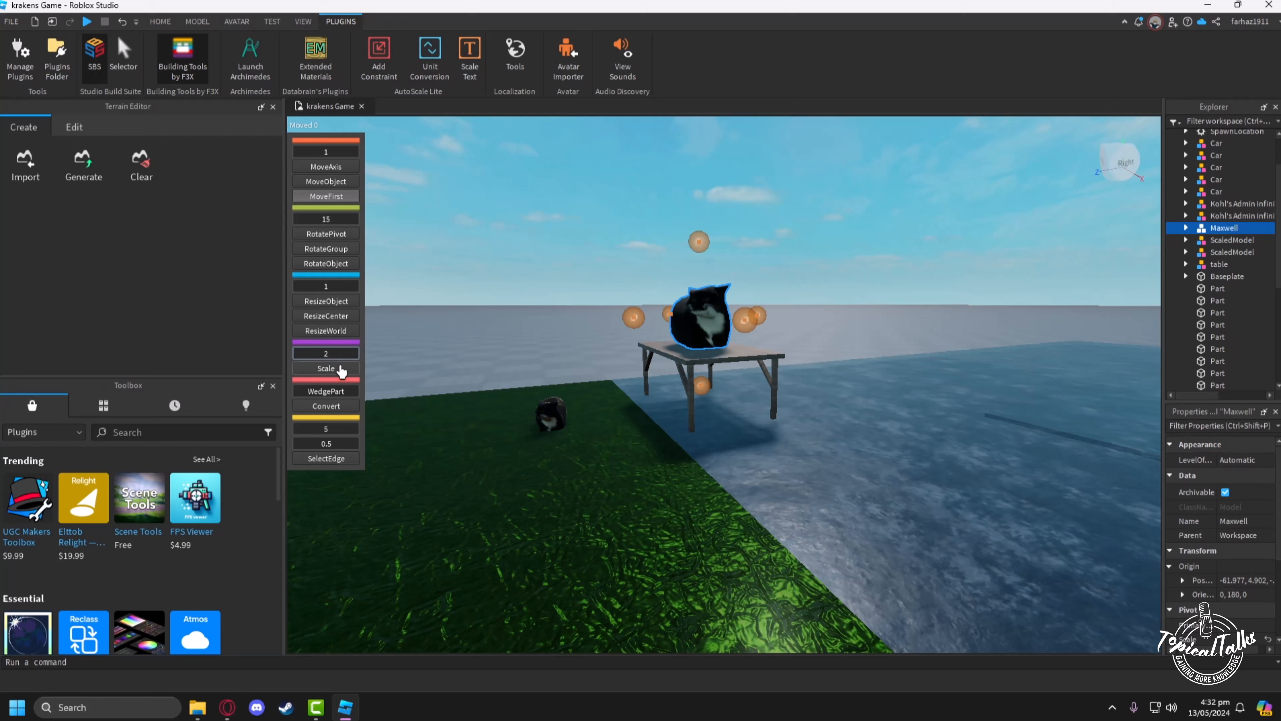
{"action": "left_click", "coordinate": [339, 368]}
{"action": "left_click", "coordinate": [731, 242]}
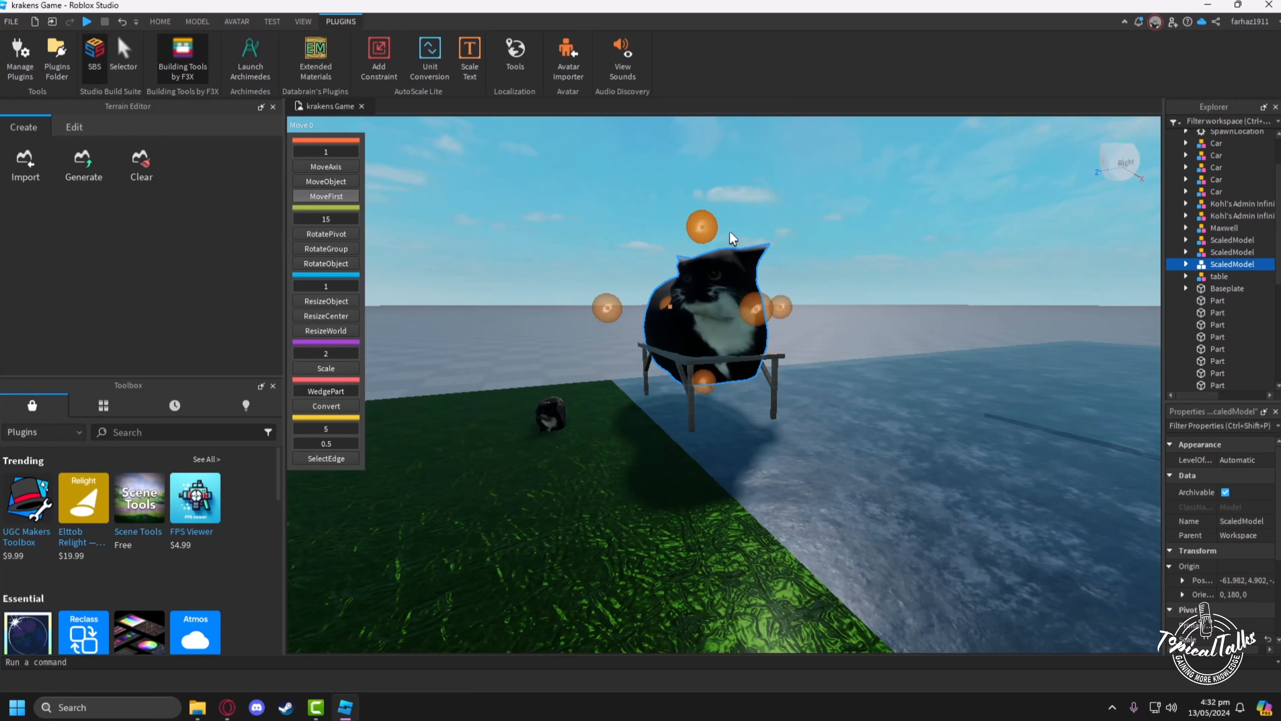
Move the enlarged cat about 13 studs away from the table along the X axis with MoveAxis.
{"action": "left_click", "coordinate": [326, 166]}
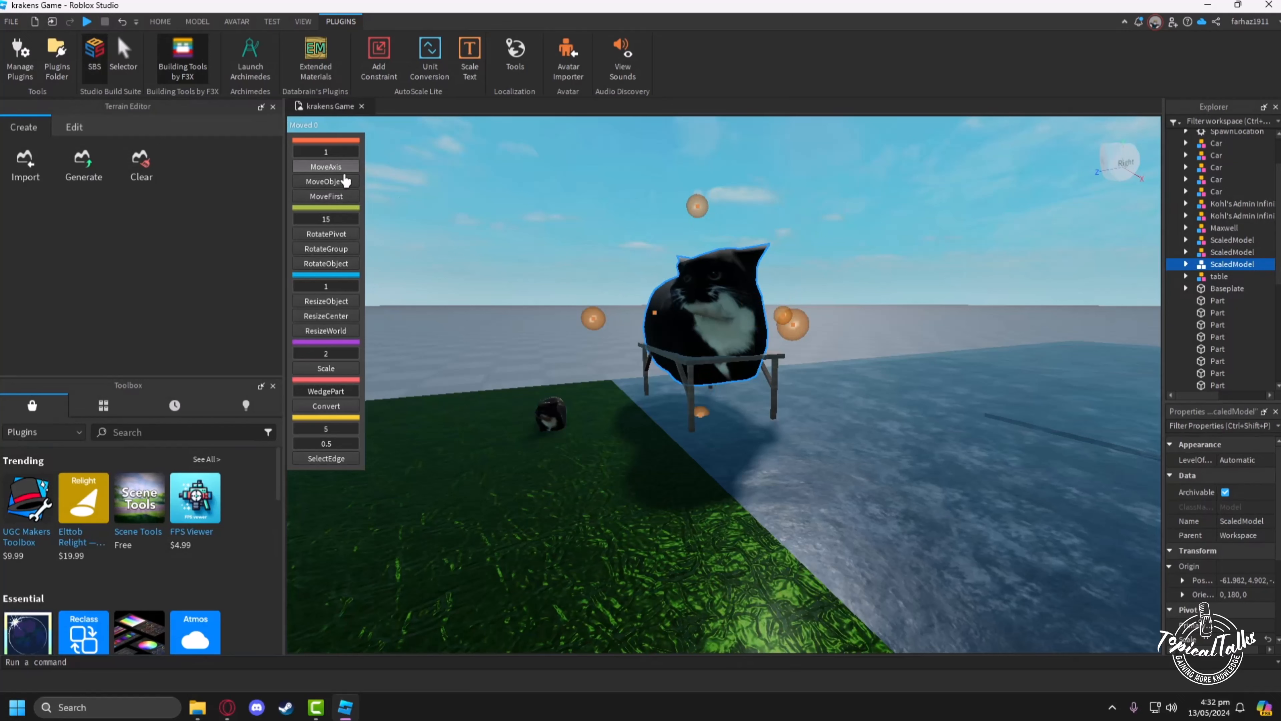
{"action": "left_click_drag", "start_coordinate": [595, 319], "coordinate": [895, 542]}
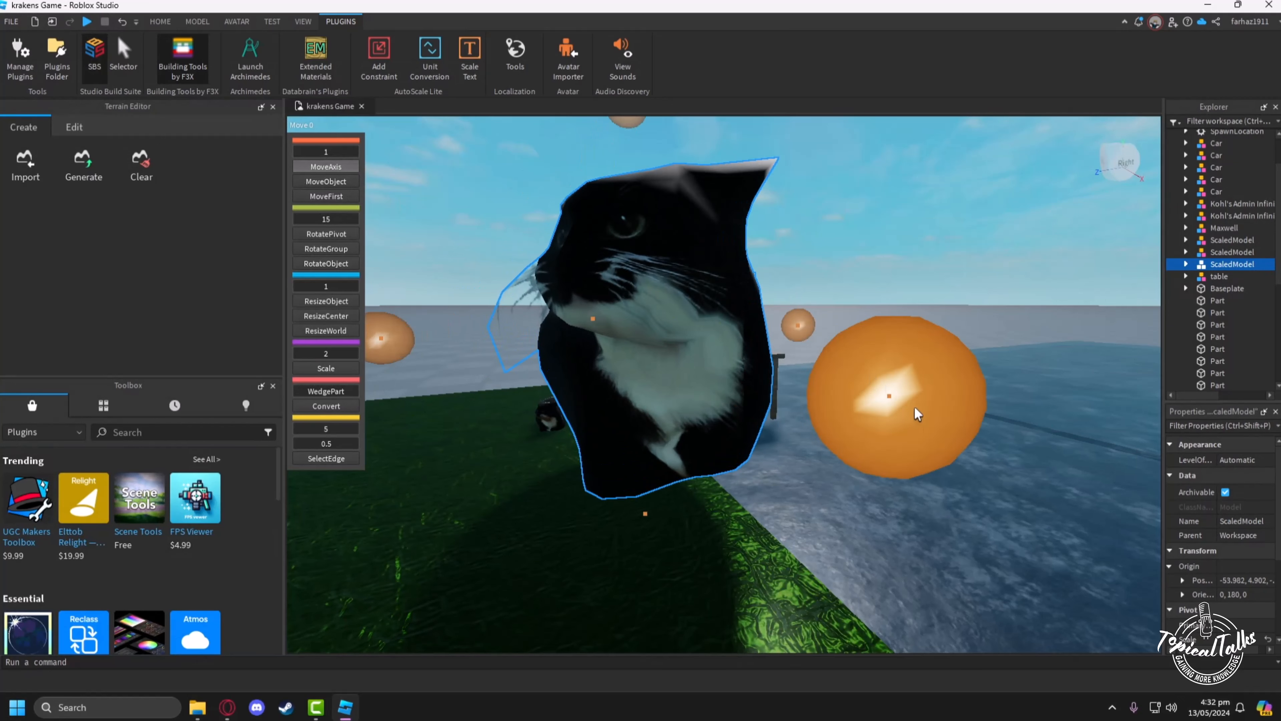
{"action": "left_click_drag", "start_coordinate": [914, 406], "coordinate": [1029, 459]}
{"action": "right_click_drag", "start_coordinate": [858, 534], "coordinate": [858, 534]}
{"action": "scroll", "coordinate": [858, 531], "scroll_direction": "down", "scroll_amount": 5}
{"action": "scroll", "coordinate": [860, 536], "scroll_direction": "up", "scroll_amount": 2}
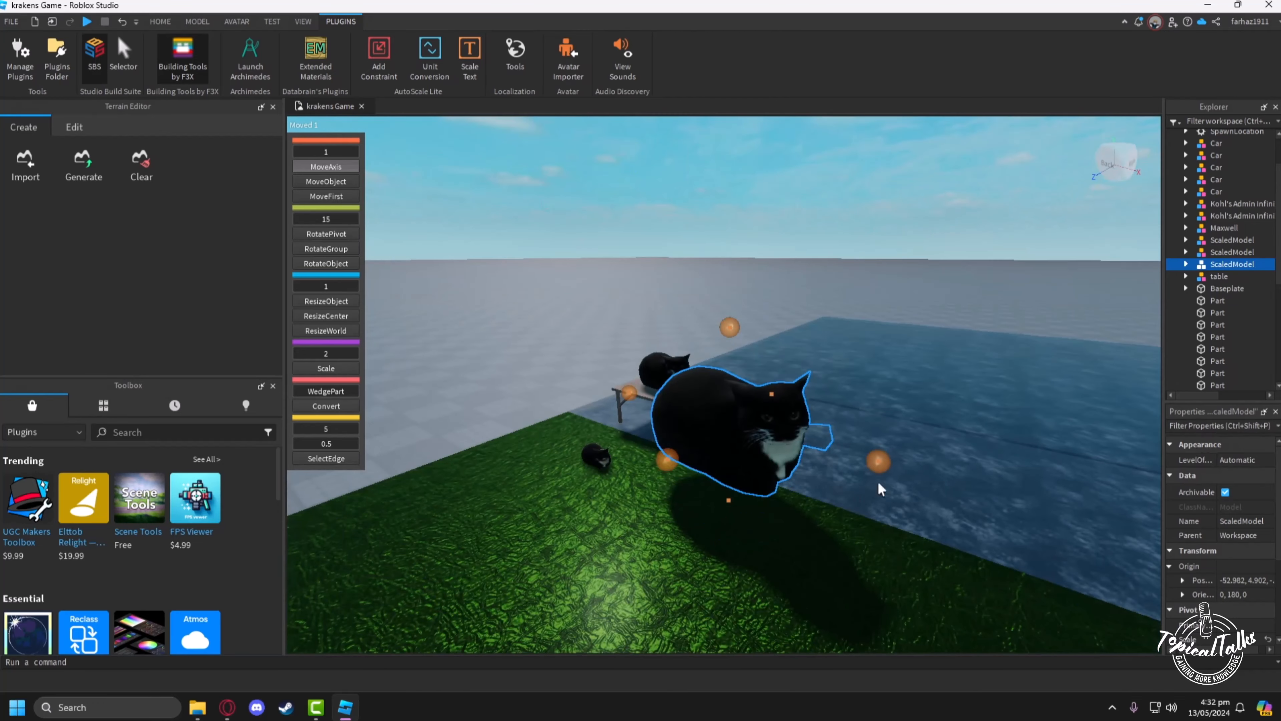
{"action": "left_click_drag", "start_coordinate": [878, 486], "coordinate": [993, 507]}
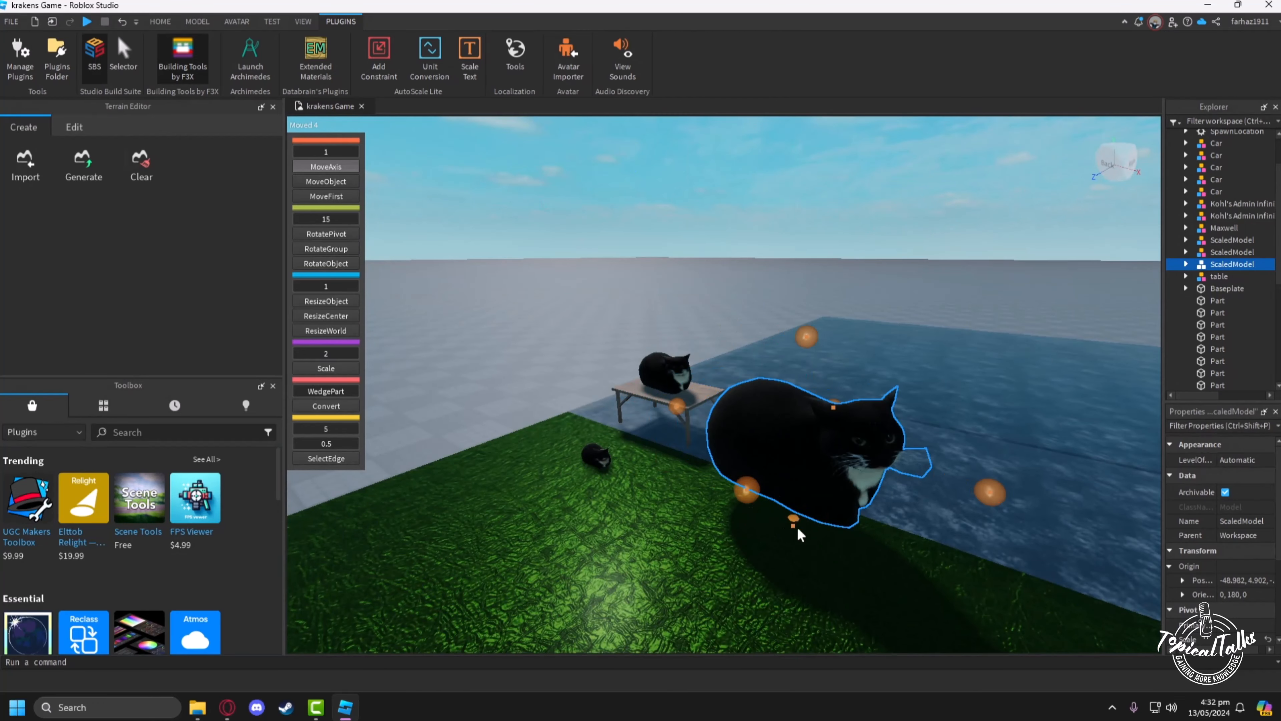
Shift the enlarged cat sideways over the grass and lower it 2 studs onto the ground.
{"action": "left_click_drag", "start_coordinate": [751, 488], "coordinate": [700, 531]}
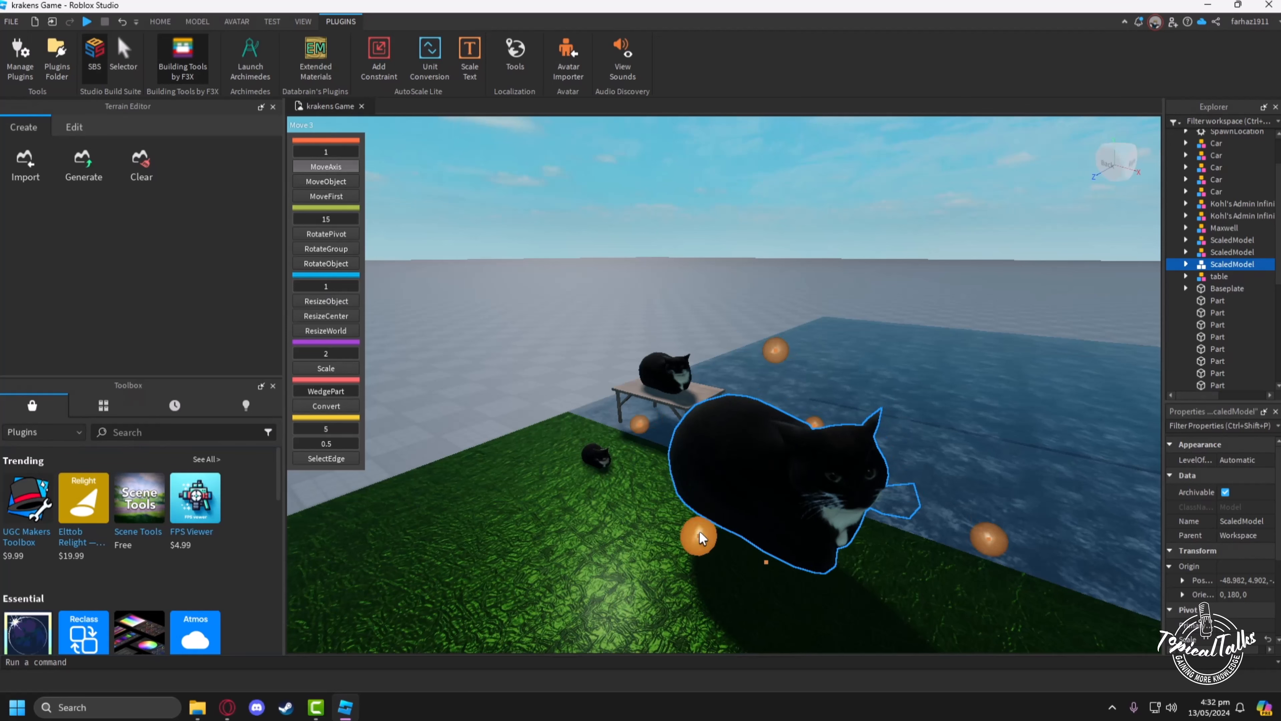
{"action": "left_click_drag", "start_coordinate": [772, 373], "coordinate": [767, 409]}
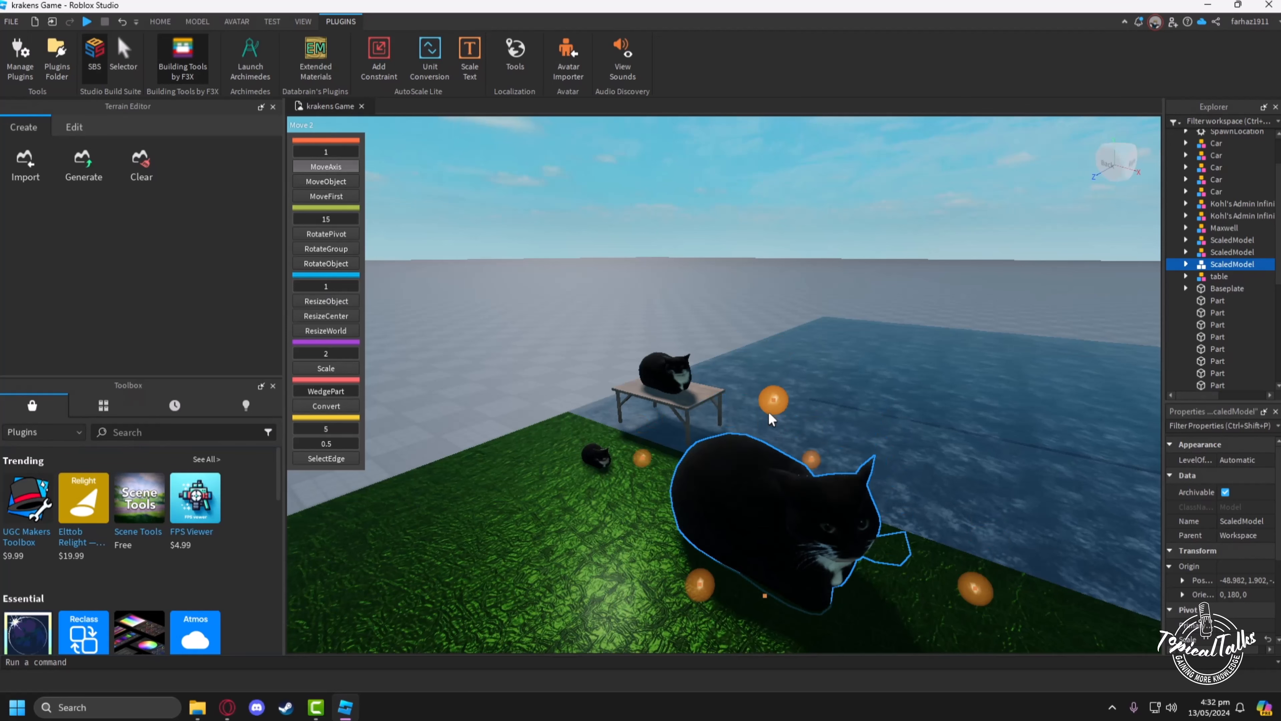
{"action": "right_click_drag", "start_coordinate": [925, 534], "coordinate": [895, 524]}
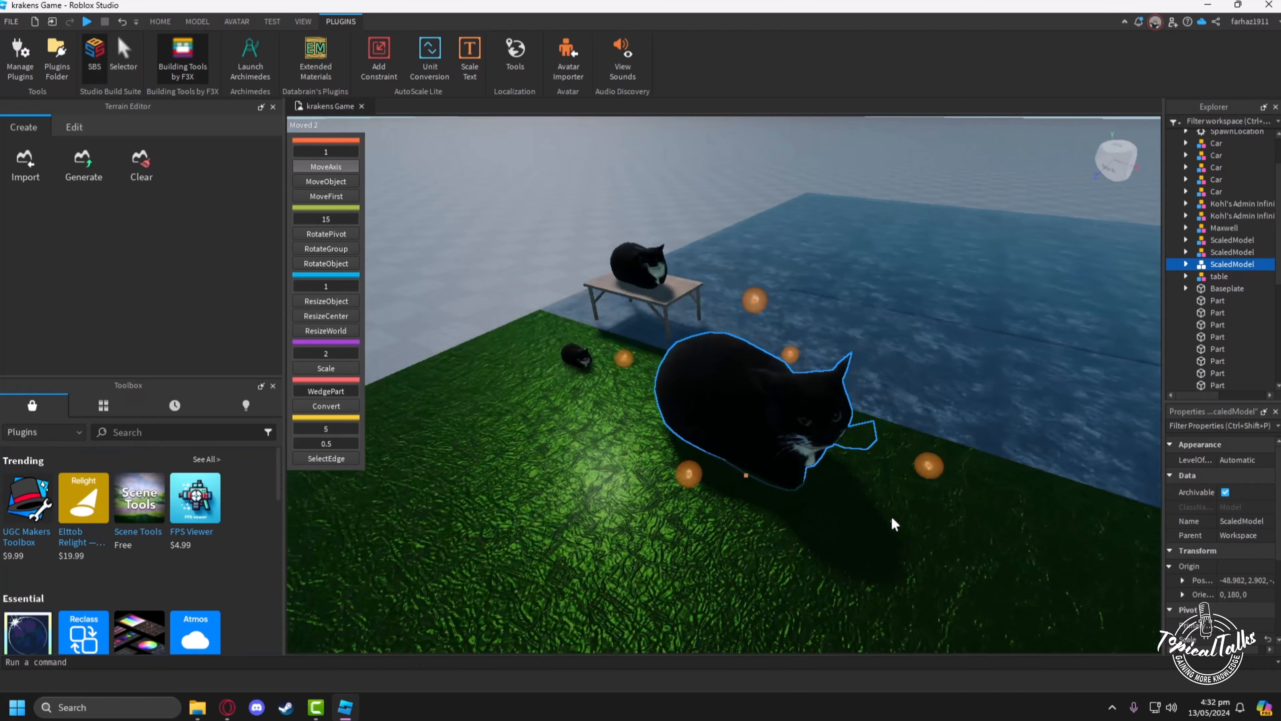
Compare the small cat and the cat on the table with the enlarged one, and clear the selection.
{"action": "left_click", "coordinate": [577, 360]}
{"action": "left_click", "coordinate": [650, 268]}
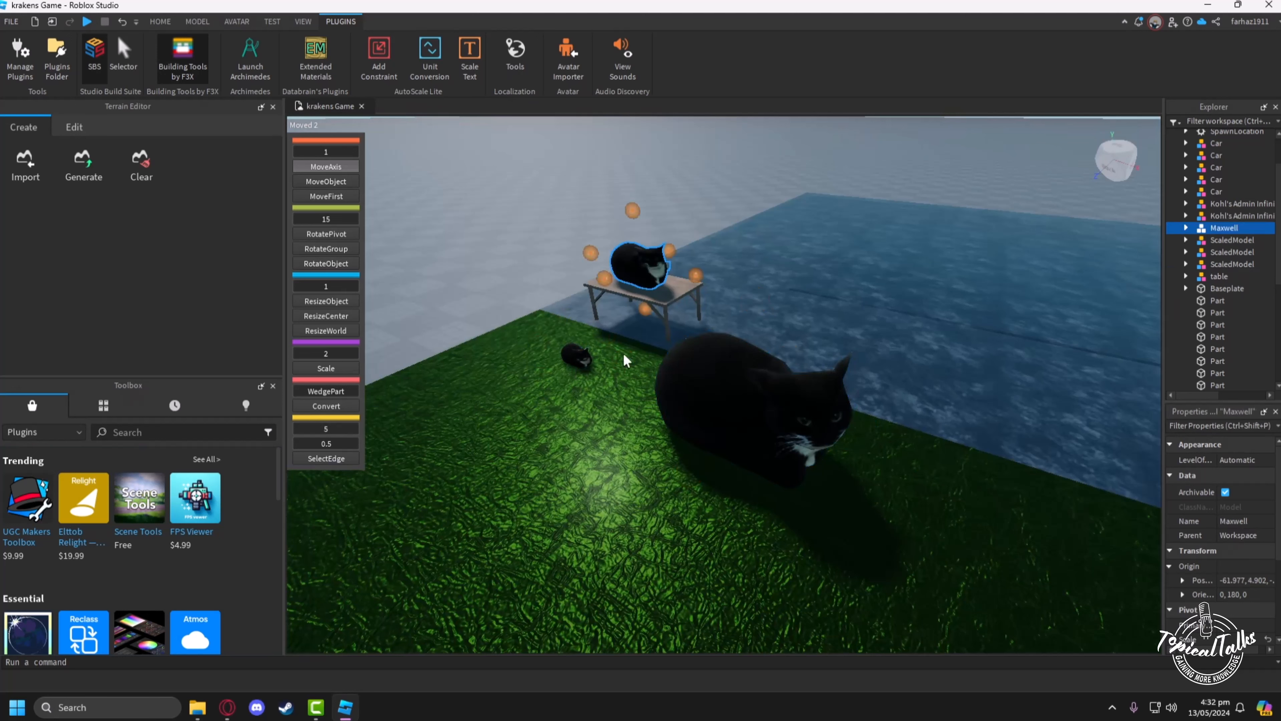
{"action": "left_click", "coordinate": [573, 411]}
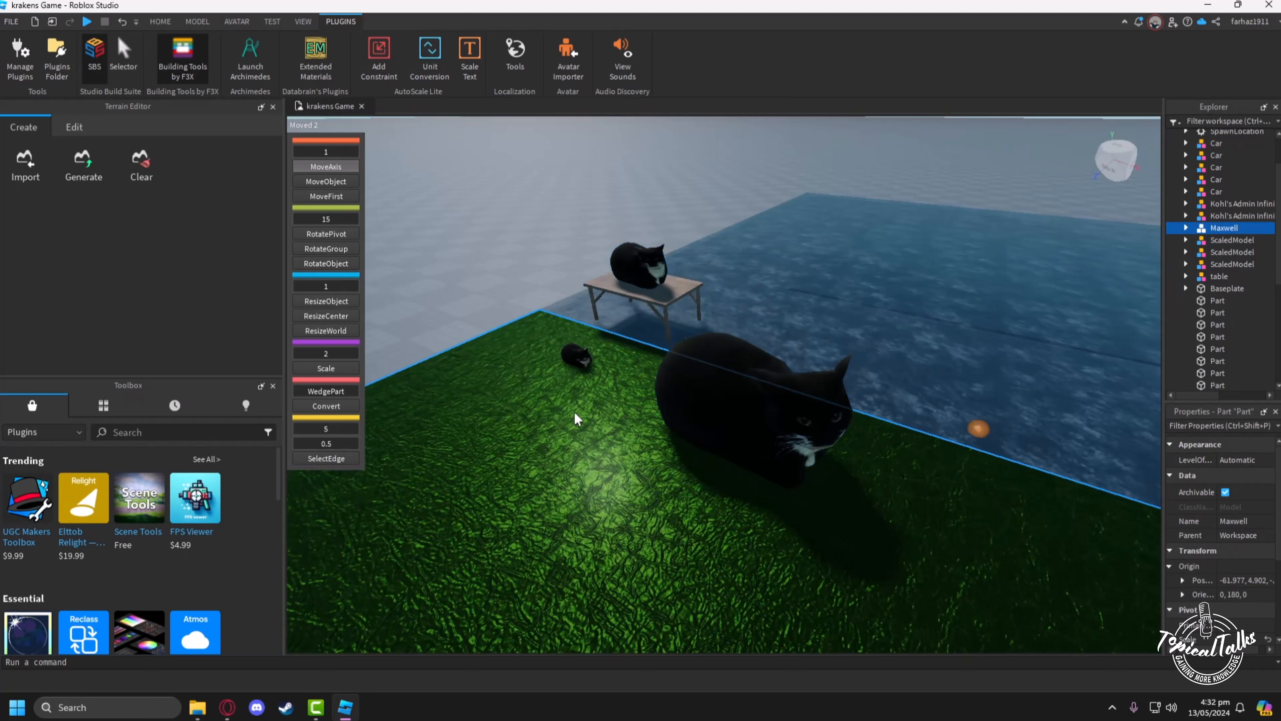
{"action": "left_click", "coordinate": [549, 256]}
{"action": "right_click_drag", "start_coordinate": [549, 256], "coordinate": [551, 261]}
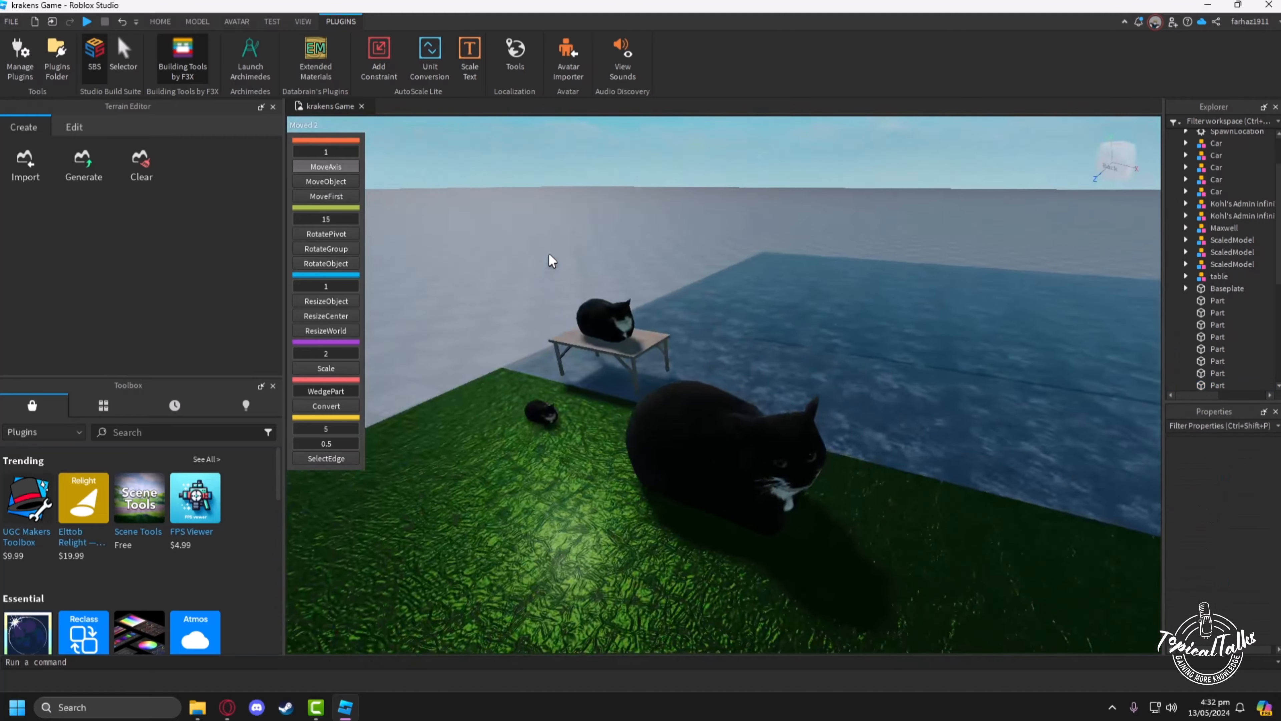